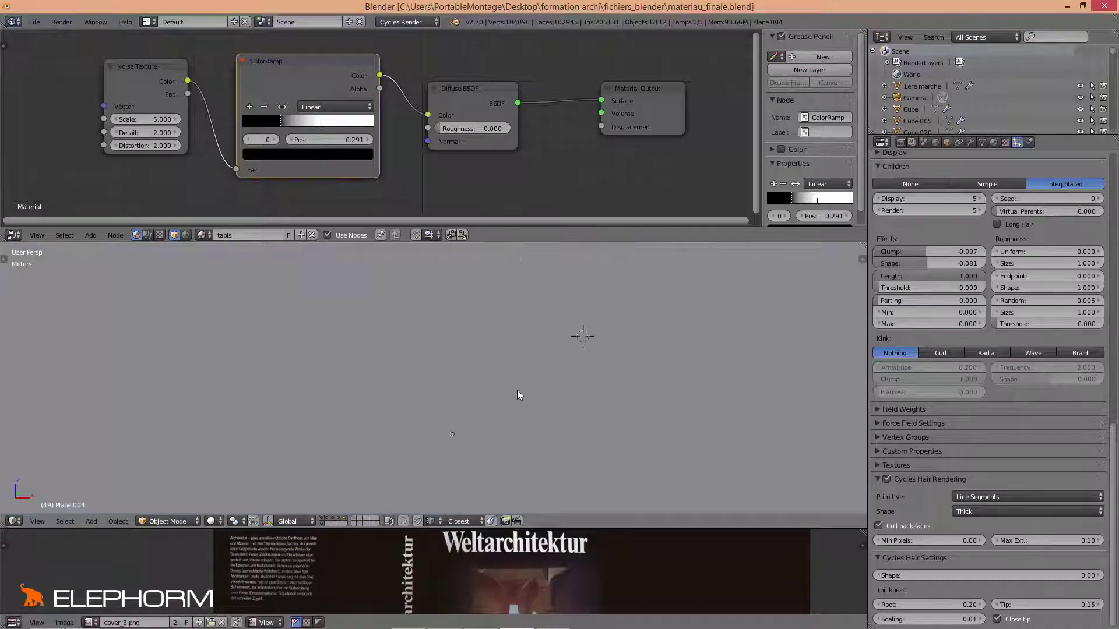
Frame the living room interior, enlarge the node editor and split the 3D view into two side-by-side viewports.
scroll(516, 385, up, 2)
middle_drag(519, 385, 514, 390)
scroll(515, 394, down, 6)
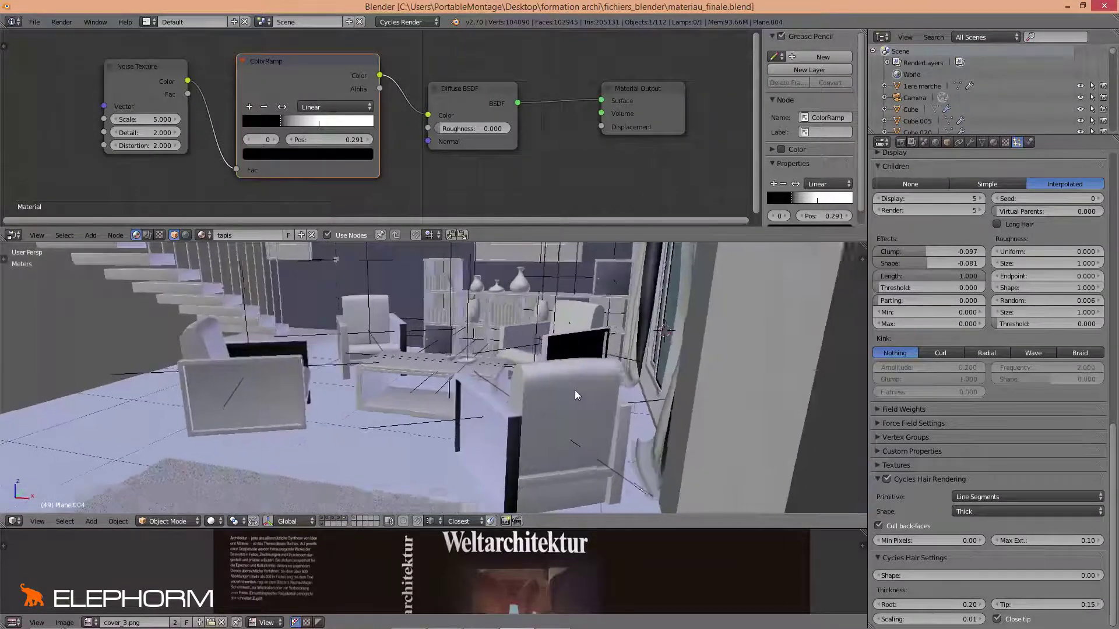
scroll(515, 379, up, 7)
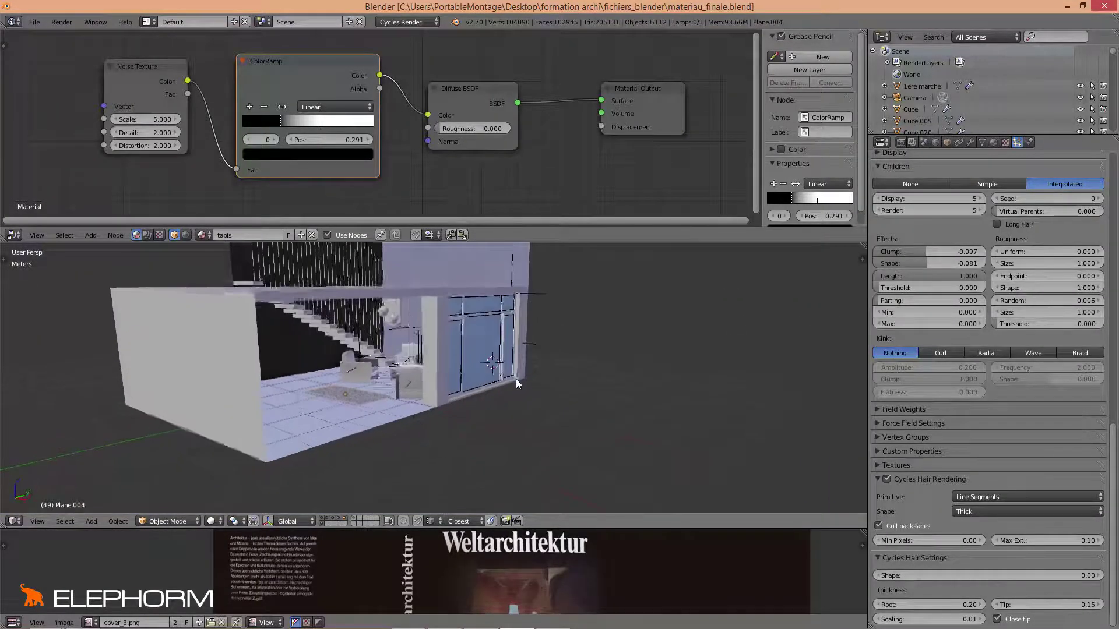
middle_drag(492, 380, 514, 380)
scroll(503, 379, up, 1)
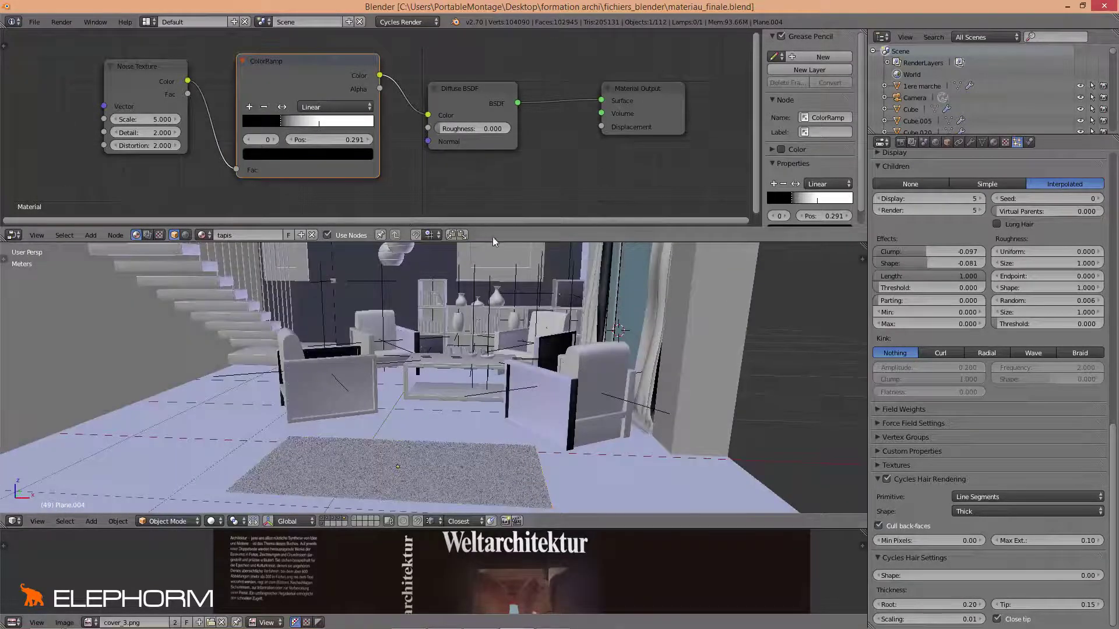
drag(492, 240, 488, 302)
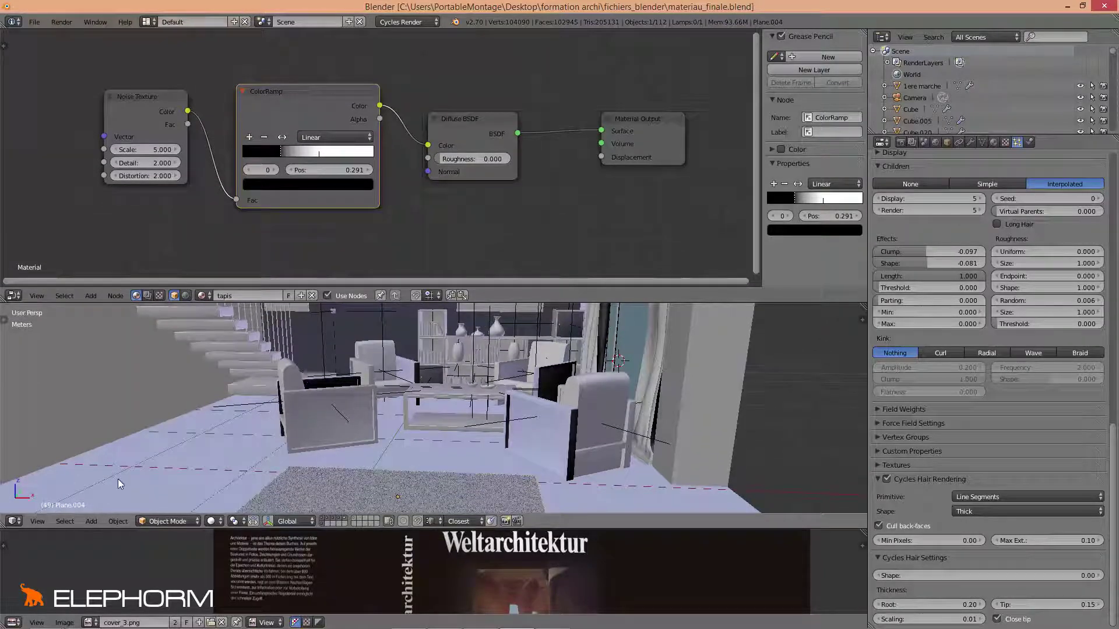
drag(17, 512, 482, 500)
Preview the room's current lighting with Rendered shading in the second viewport, open the render settings, and return that viewport to Solid shading.
click(687, 521)
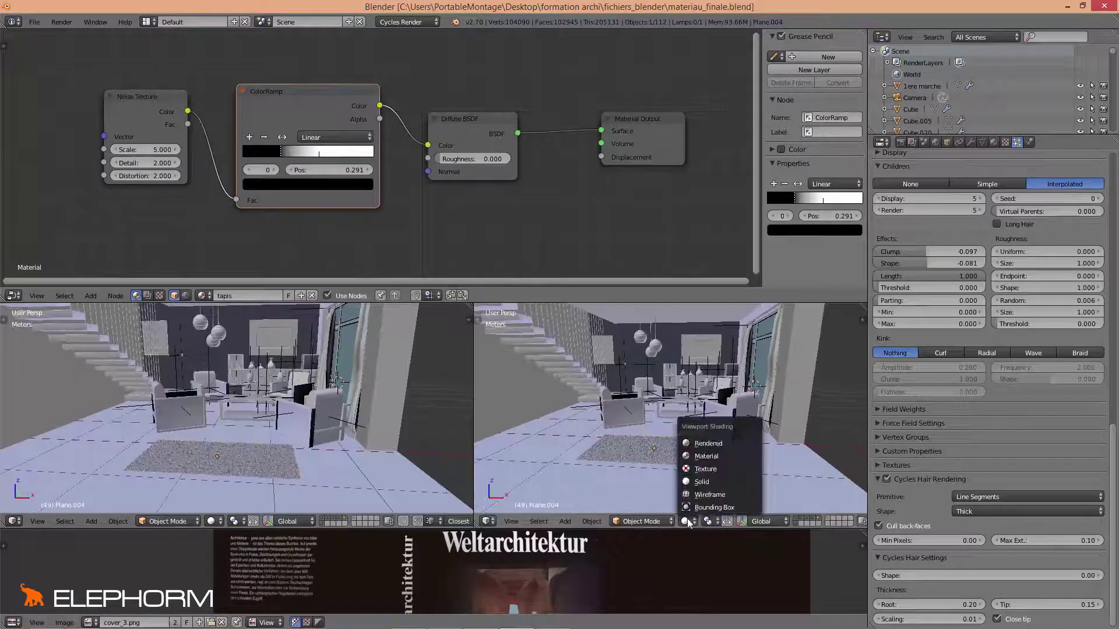
click(704, 443)
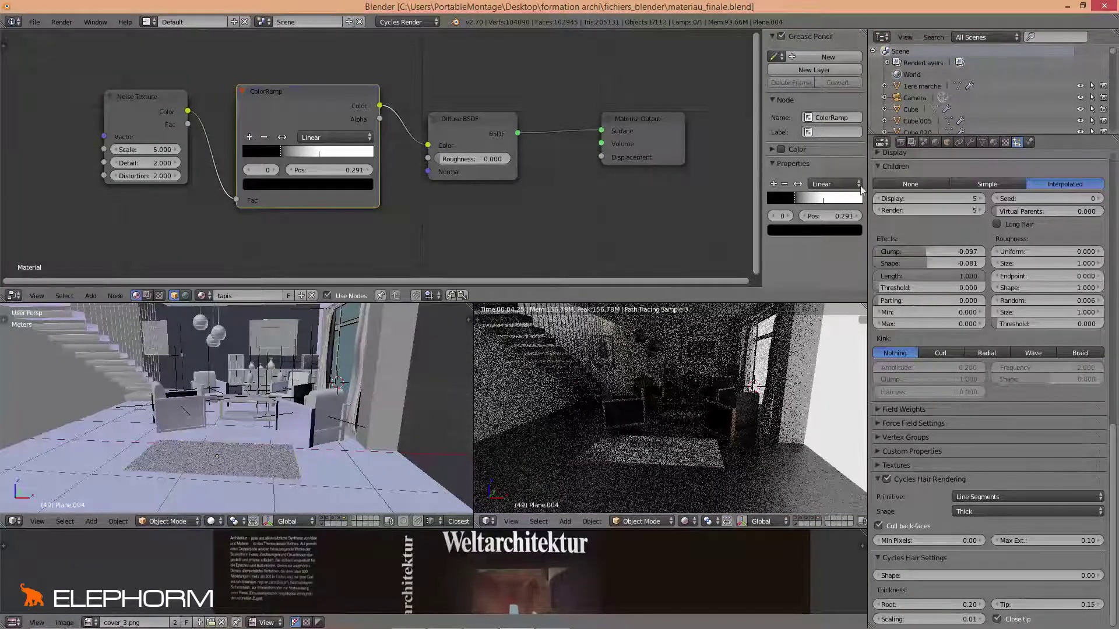
click(902, 142)
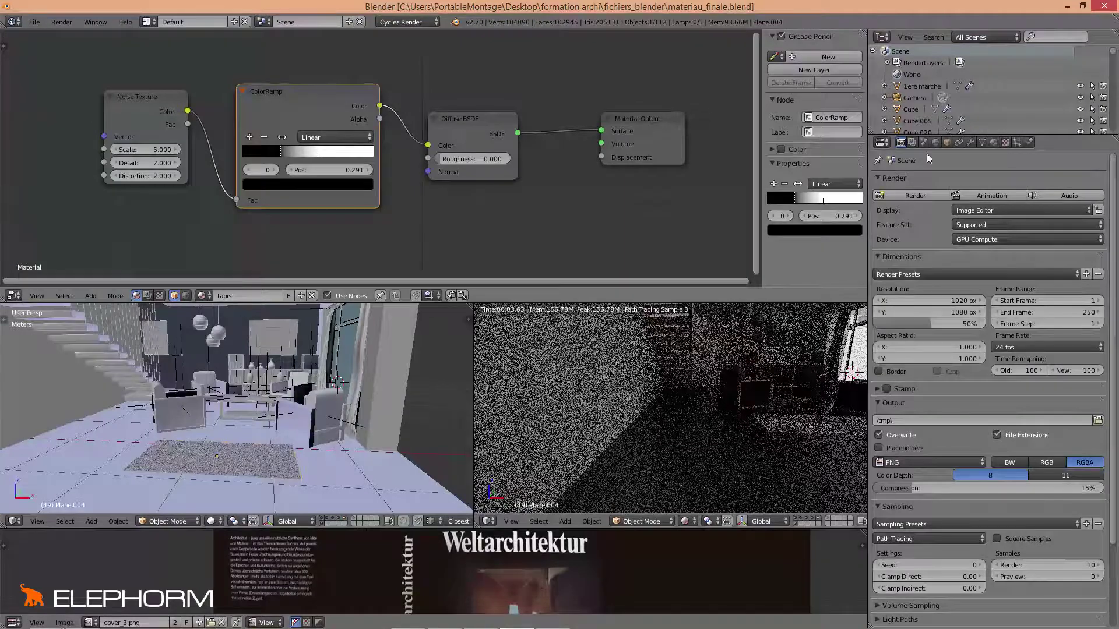
click(685, 521)
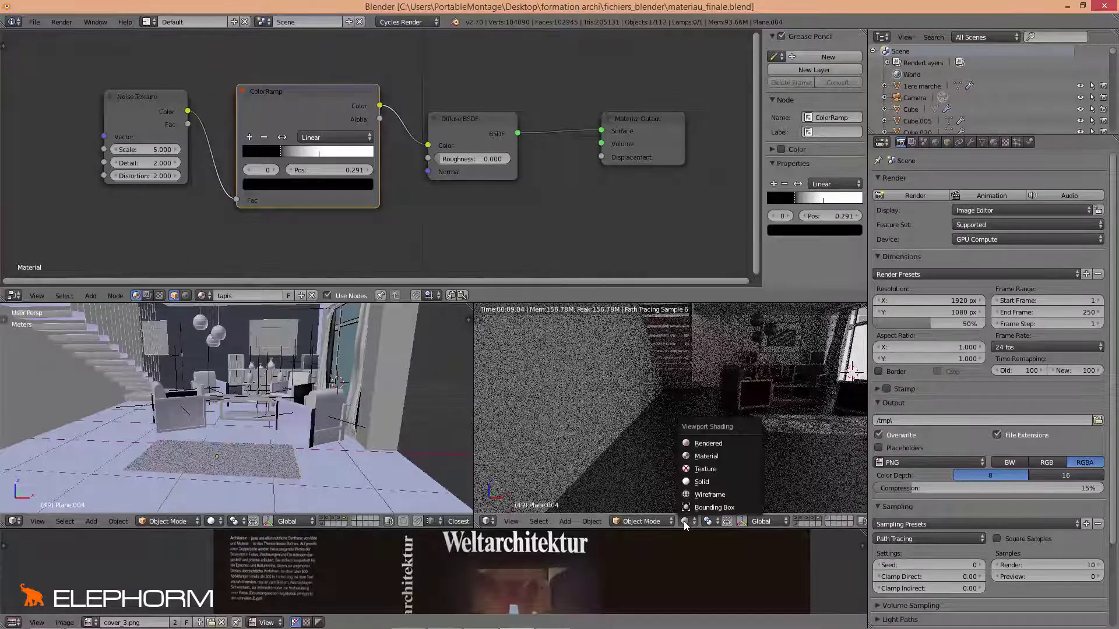
click(694, 484)
Set the World background surface strength to 2.
mouse_move(781, 457)
shift+middle_down()
mouse_move(673, 456)
mouse_move(666, 444)
mouse_move(684, 440)
shift+middle_up()
scroll(680, 459, down, 10)
click(935, 142)
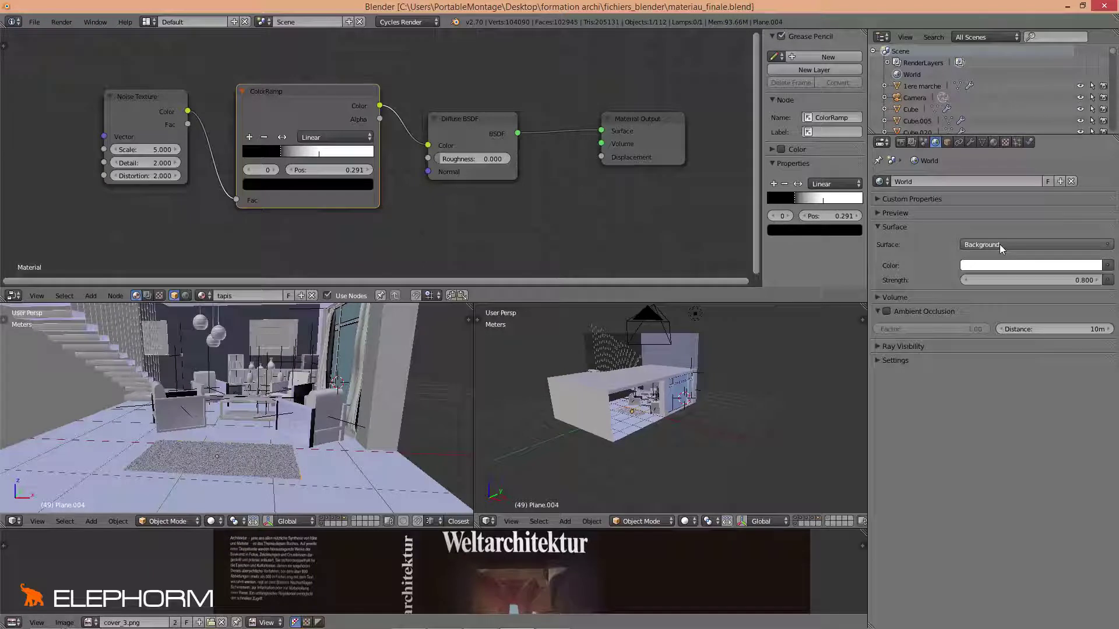
middle_drag(648, 413, 599, 426)
scroll(632, 431, up, 5)
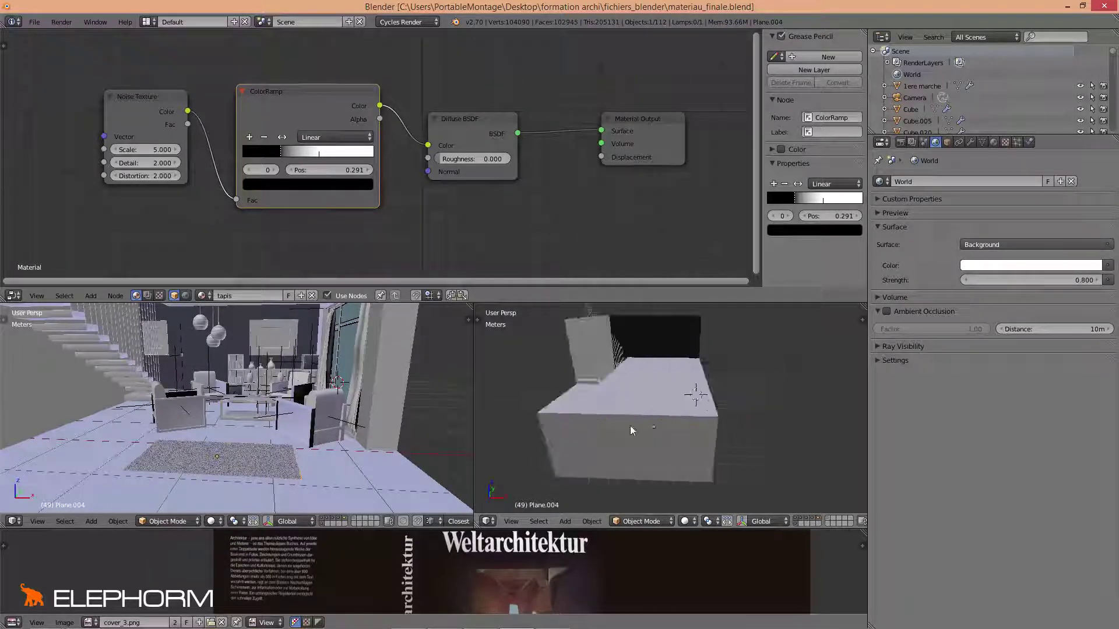
scroll(718, 442, down, 4)
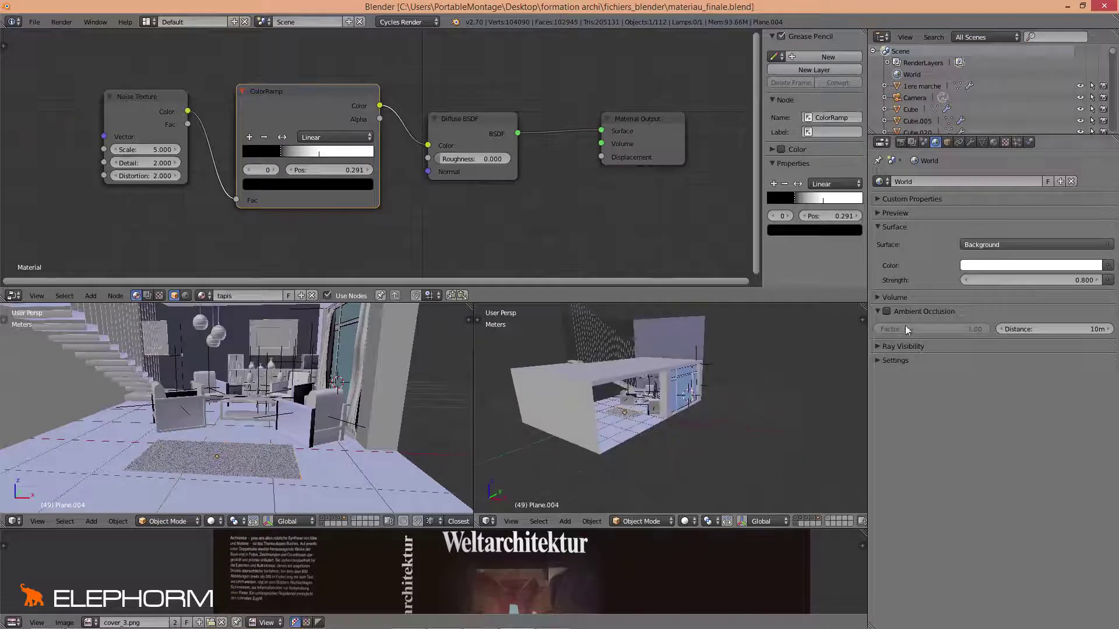
click(1049, 279)
text(1.4)
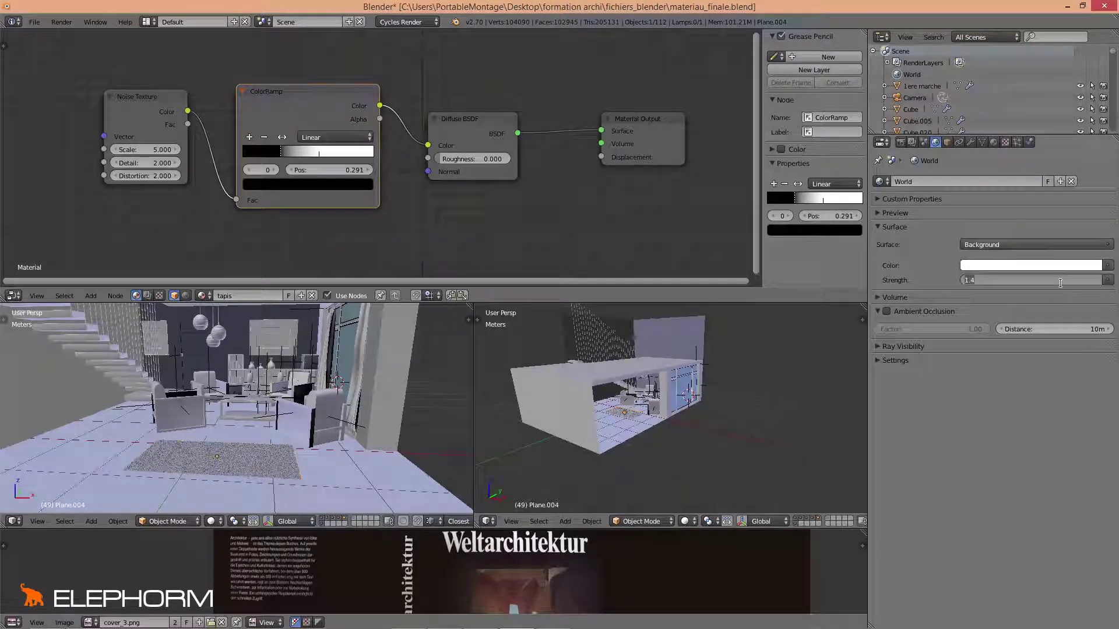
key(Return)
Select the lamp above the house and change its type from Point to Sun.
middle_drag(729, 425, 729, 351)
right_click(723, 320)
key(KP_1)
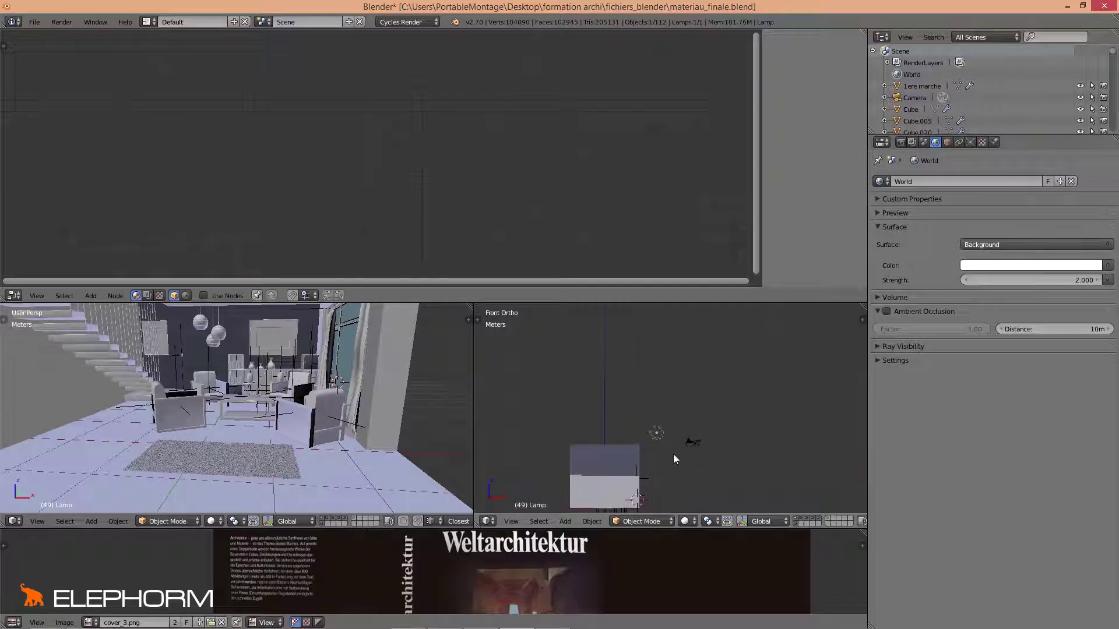
shift+middle_drag(673, 453, 718, 402)
scroll(673, 414, up, 3)
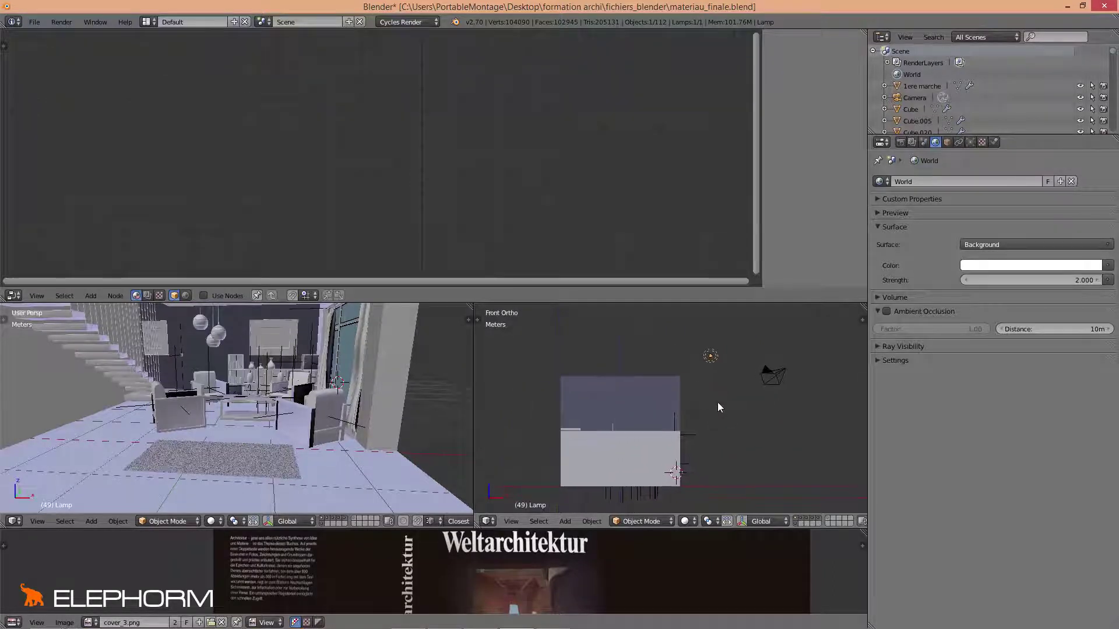
click(970, 142)
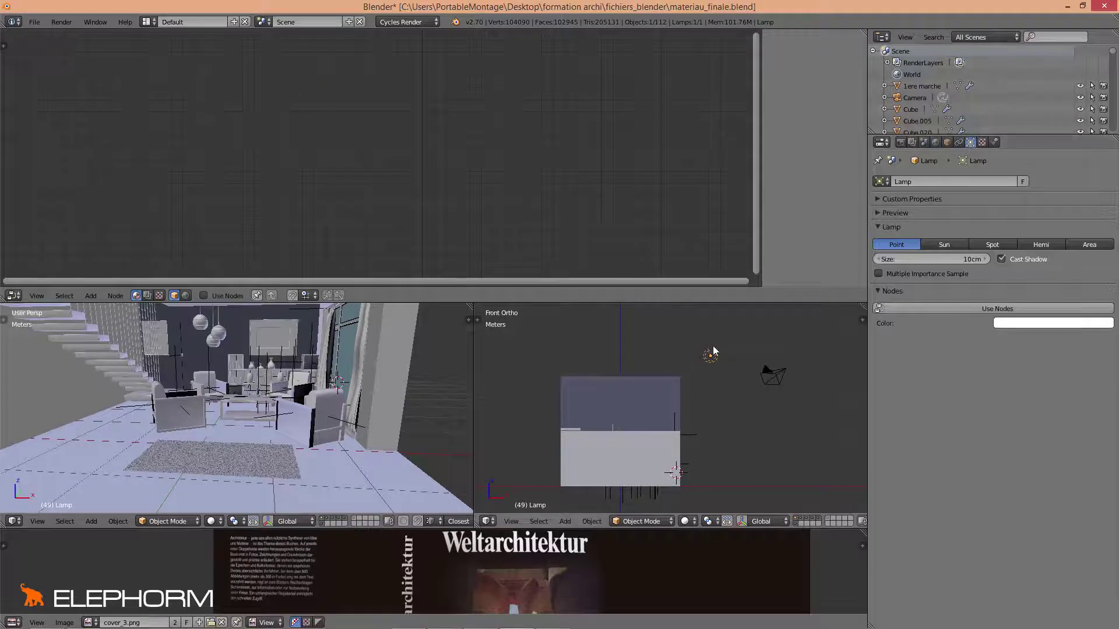
click(944, 244)
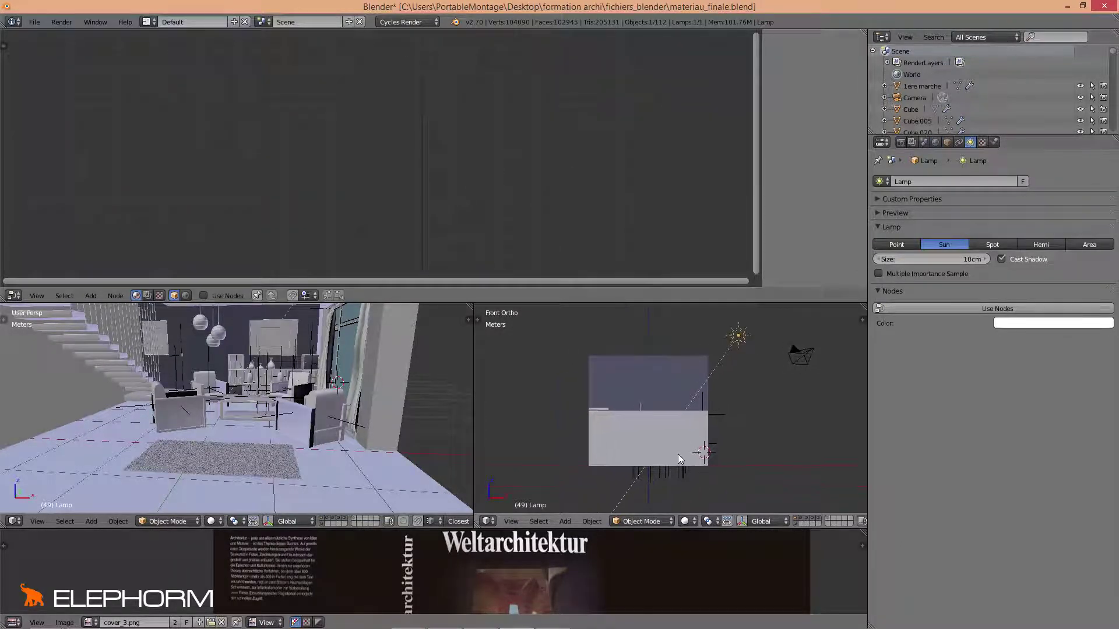
Examine the sun lamp's position and light direction relative to the house from the front, top and perspective views.
middle_drag(678, 454, 651, 456)
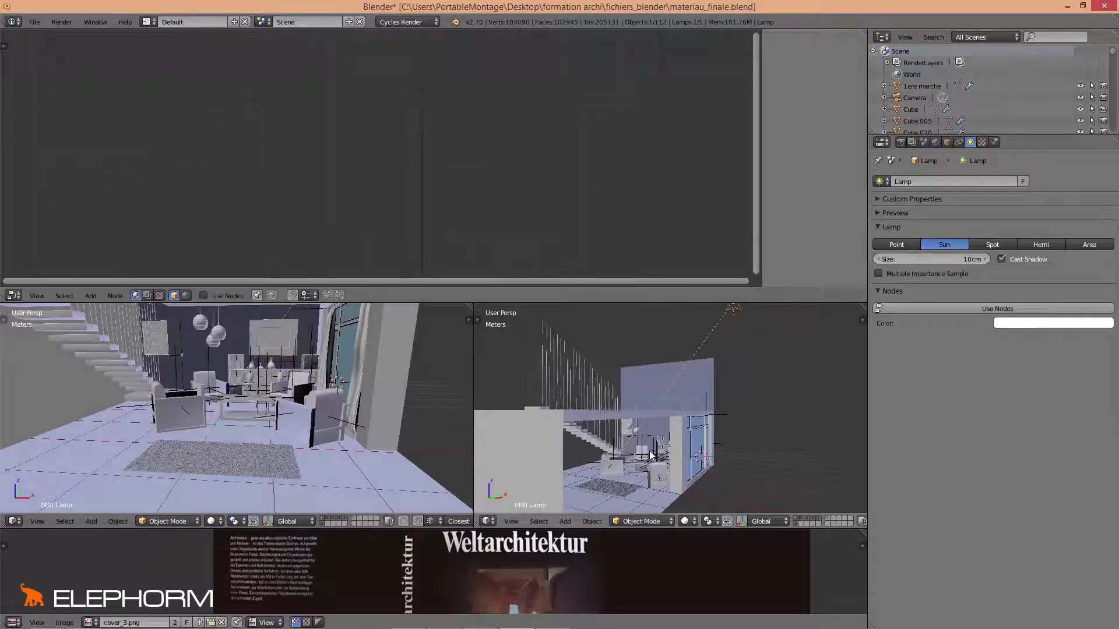
key(KP_7)
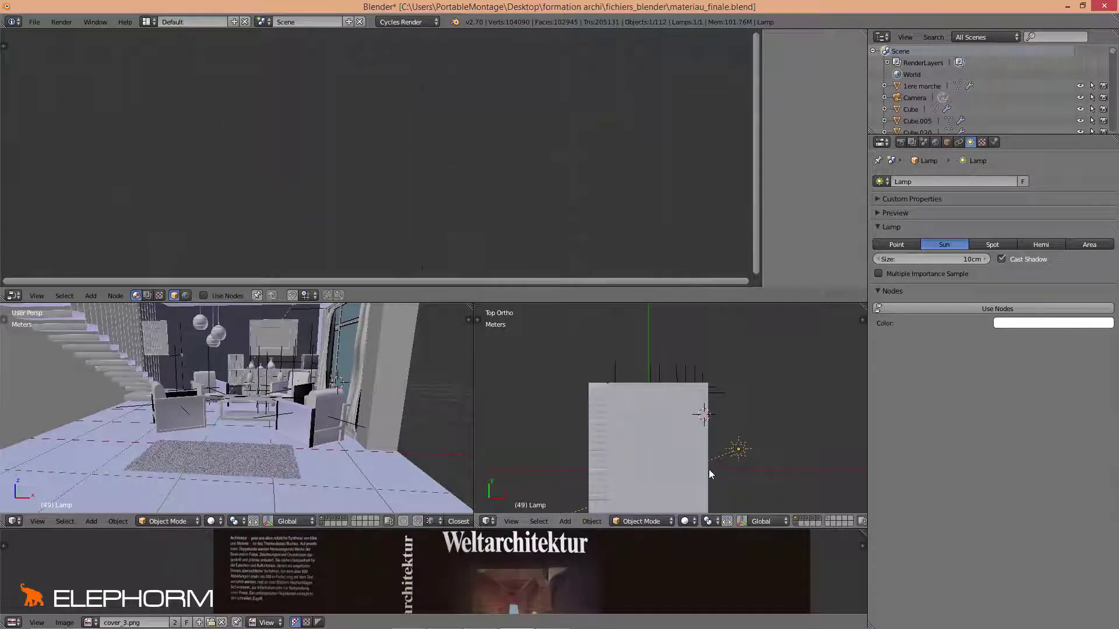
key(KP_1)
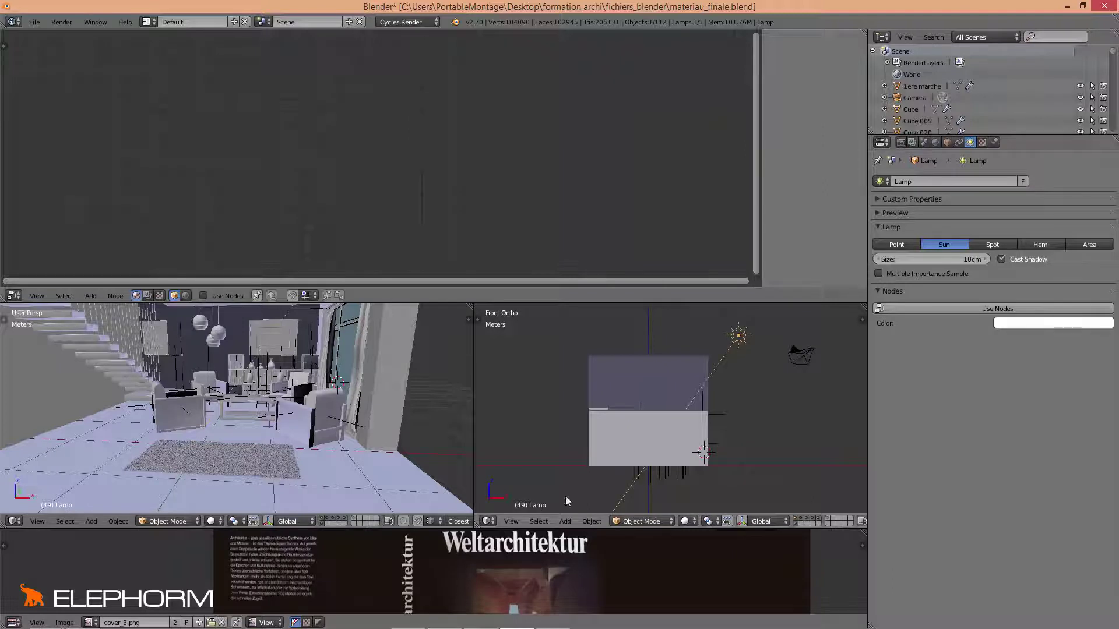
middle_drag(718, 464, 686, 449)
key(KP_1)
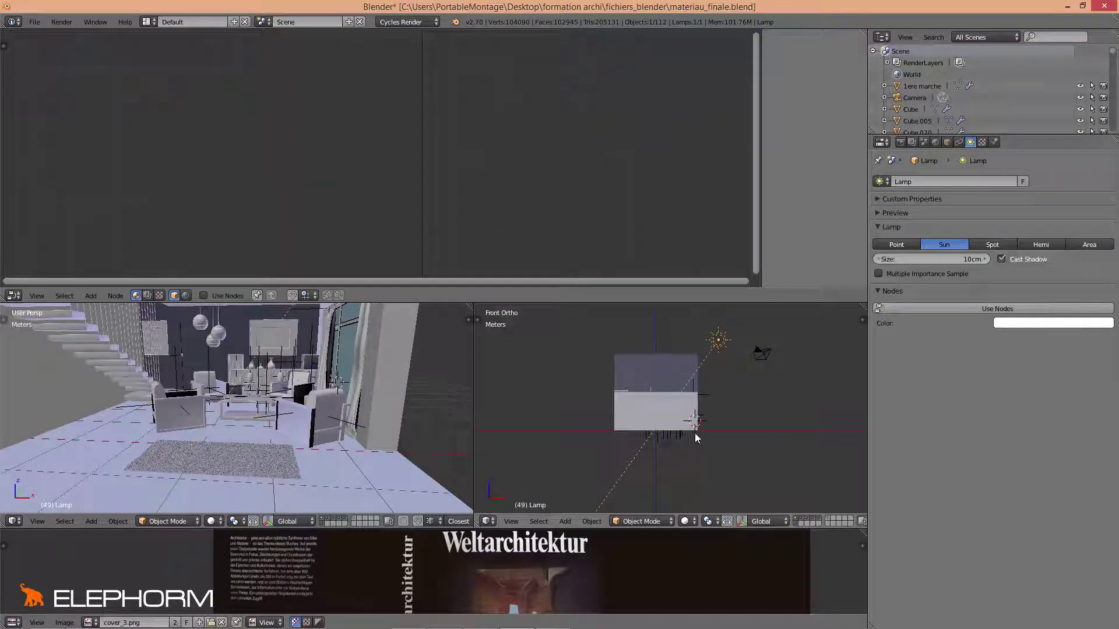
middle_drag(694, 432, 609, 471)
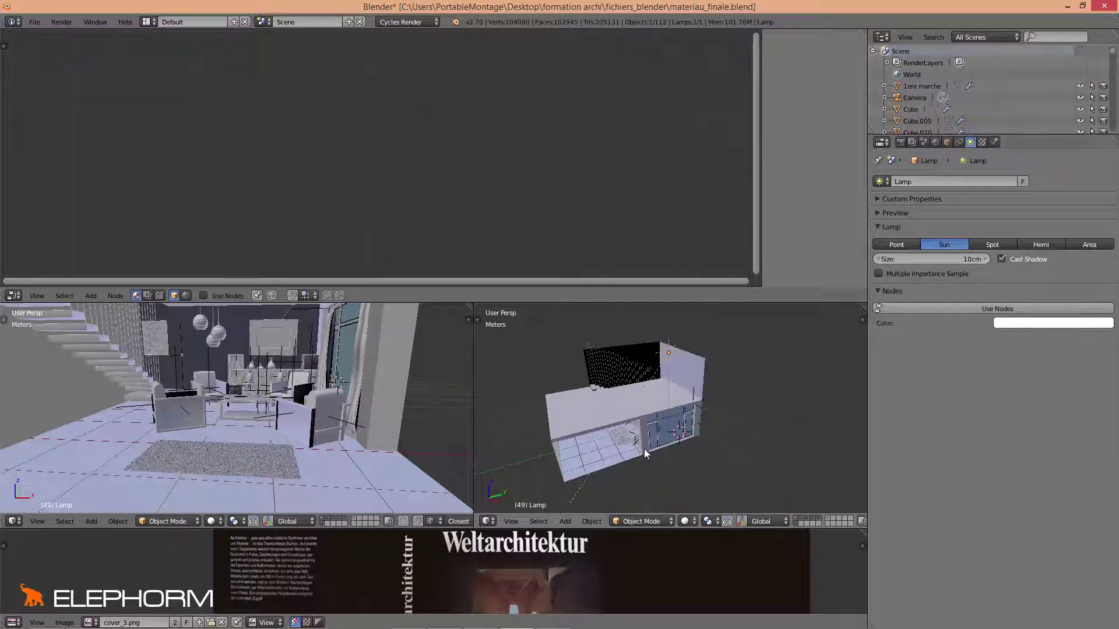
key(KP_7)
shift+middle_drag(709, 452, 687, 396)
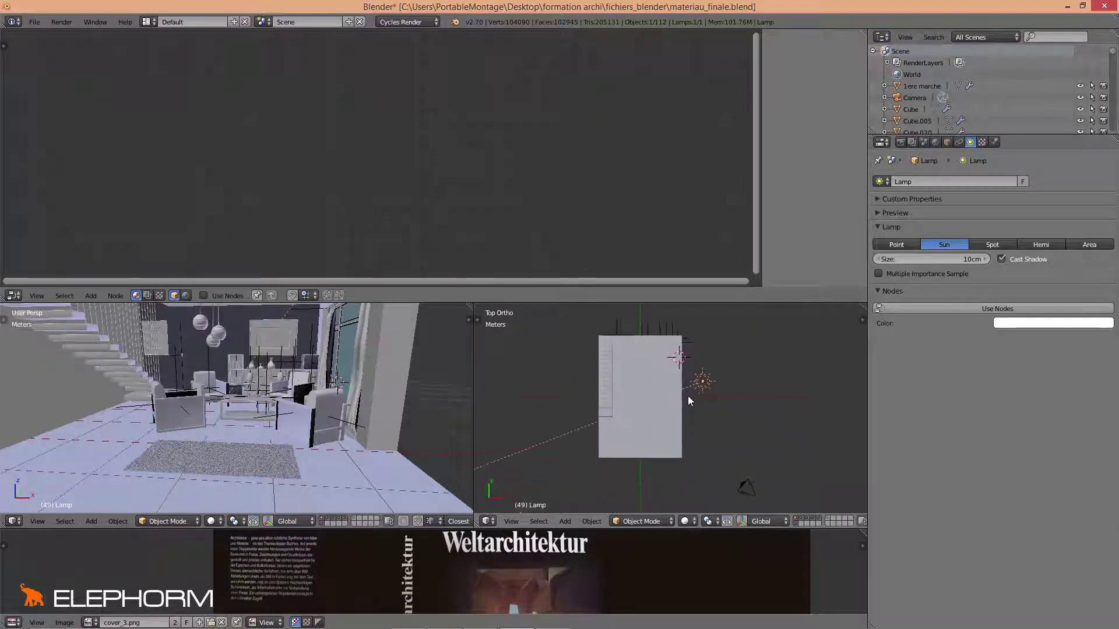
scroll(681, 395, up, 3)
scroll(679, 425, down, 2)
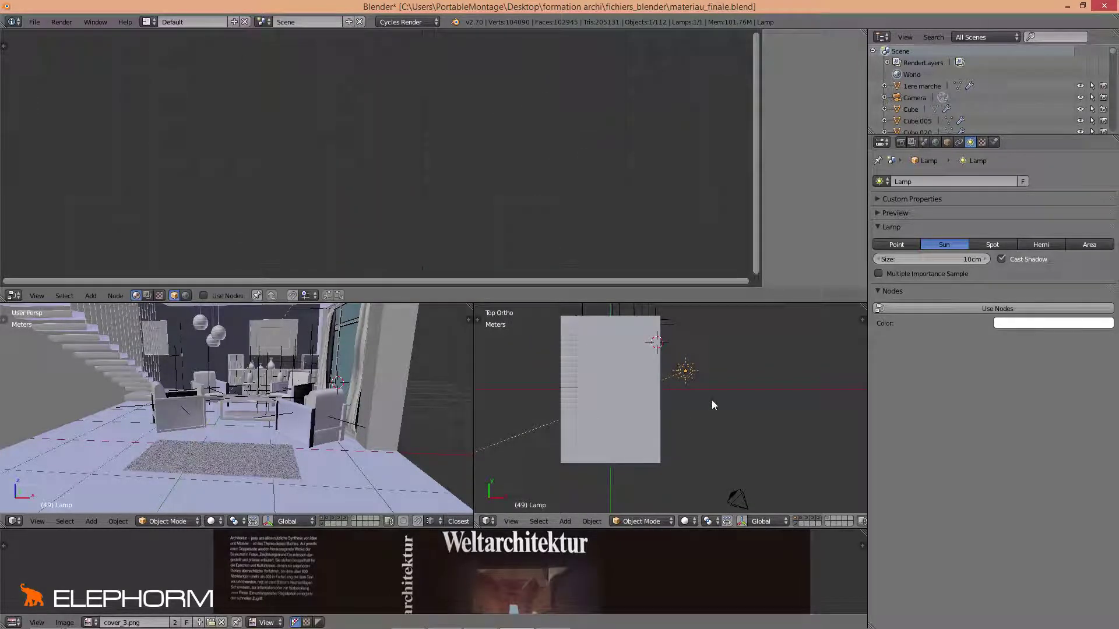
Delete the sun lamp from the scene.
middle_drag(687, 428, 688, 399)
key(KP_1)
scroll(683, 362, up, 1)
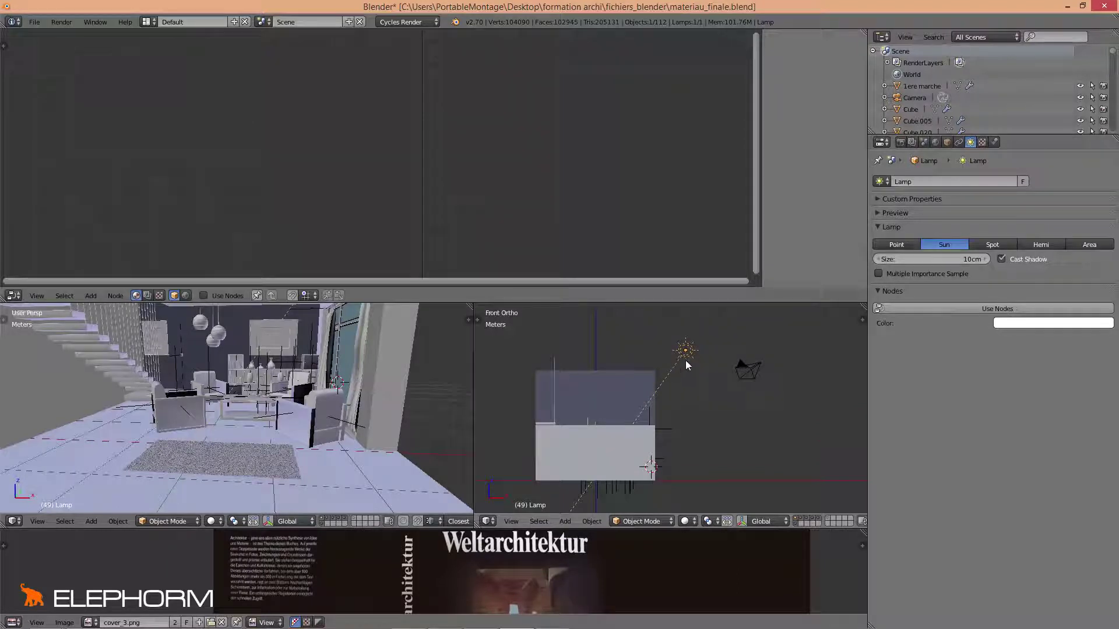
key(x)
click(676, 362)
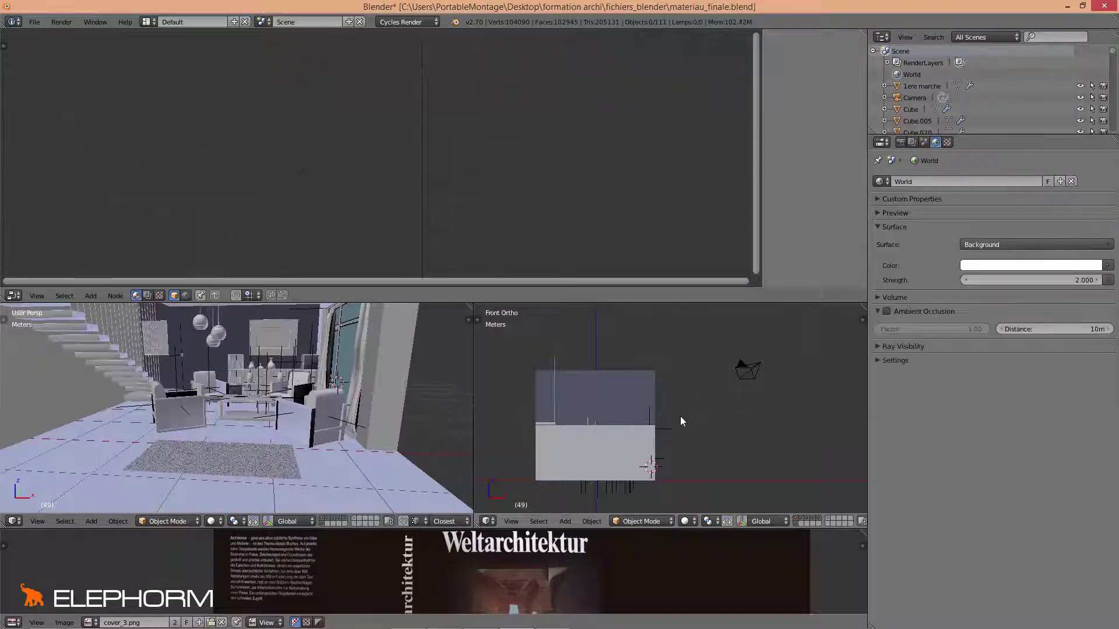
Reset the 3D cursor to the world origin and add a mesh plane there.
key(shift+c)
shift+middle_drag(666, 435, 612, 408)
scroll(645, 380, up, 1)
shift+scroll(644, 379, up, 1)
key(shift+a)
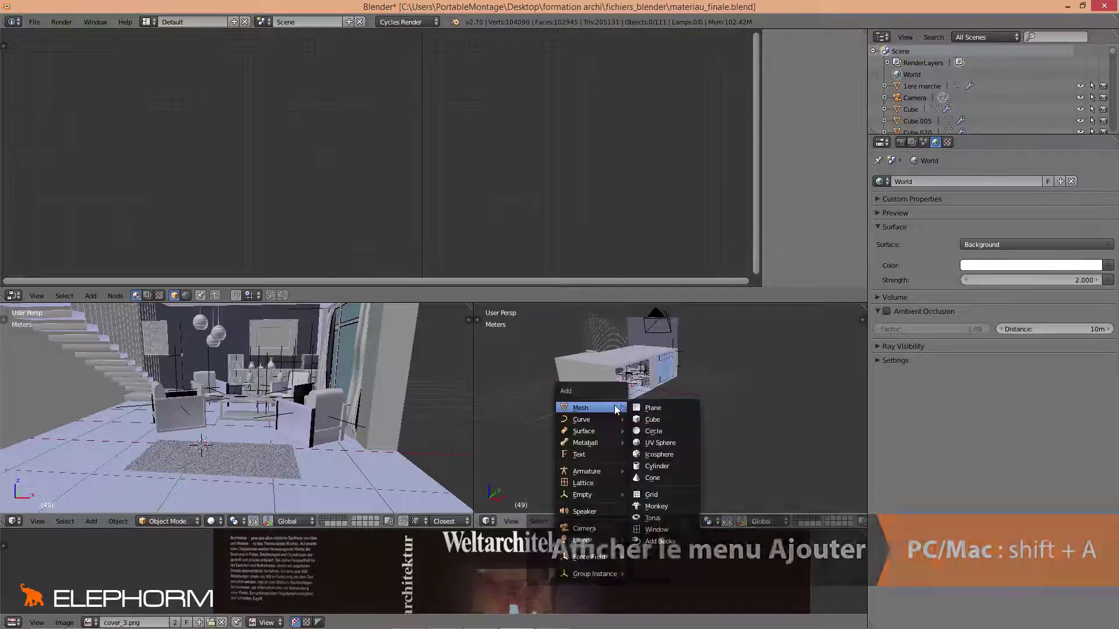
click(649, 407)
Maximize the second viewport and, in top view, move the new plane about 3.75 m along X, just outside the house.
key(KP_7)
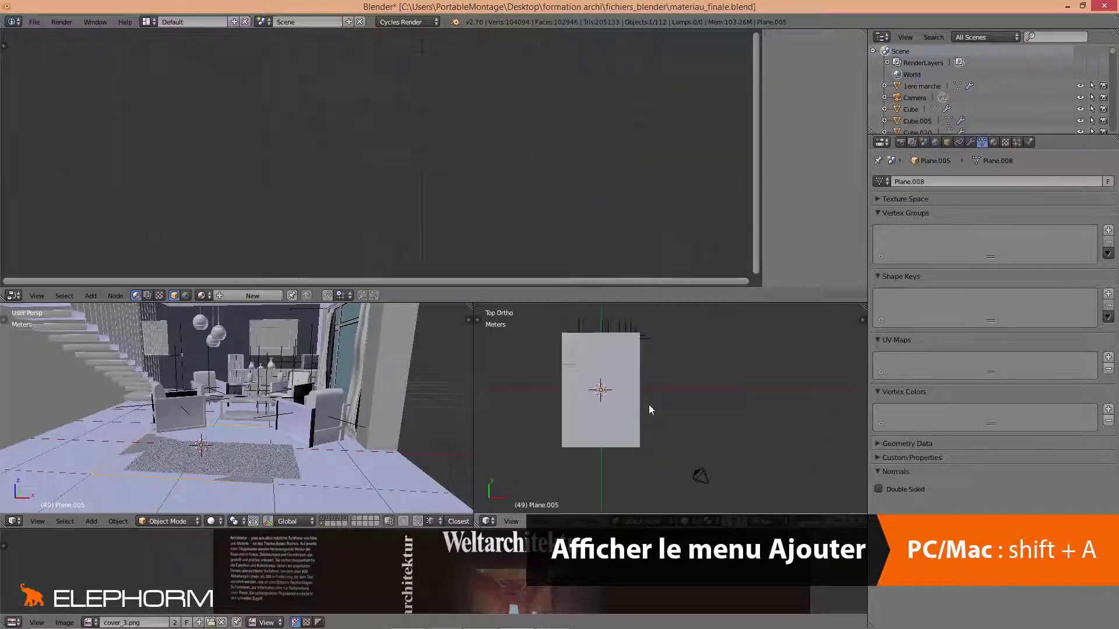
key(ctrl+Up)
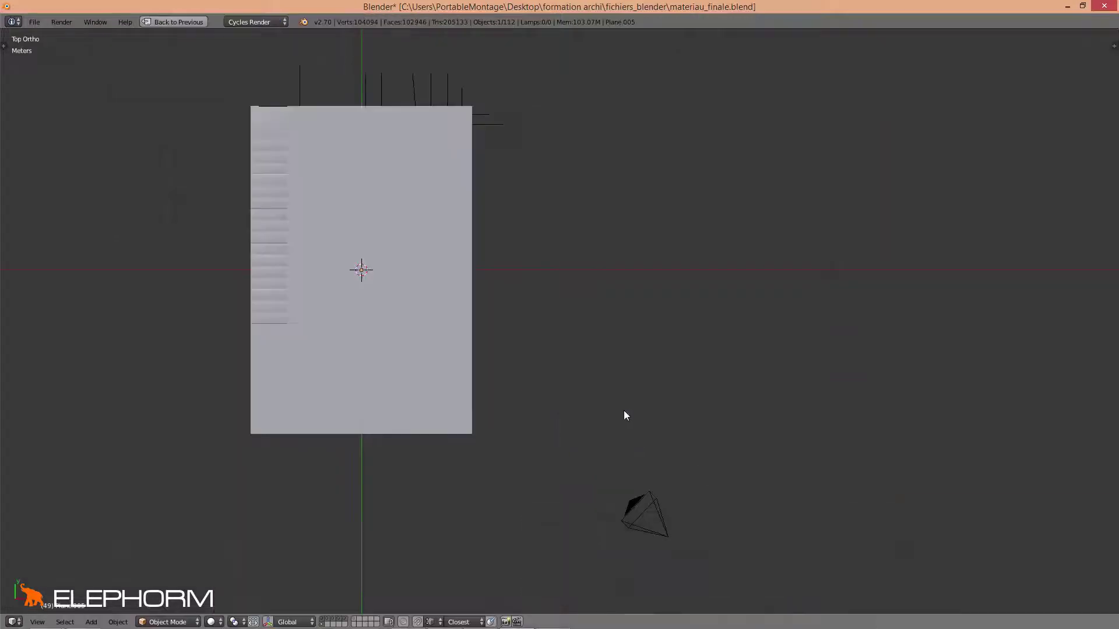
key(g)
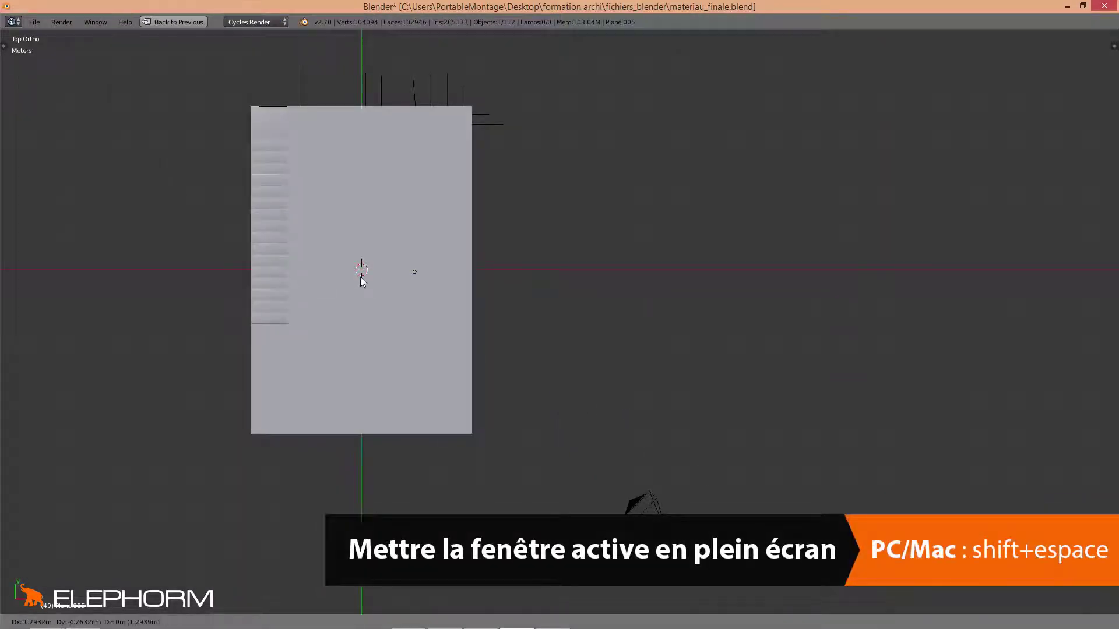
key(x)
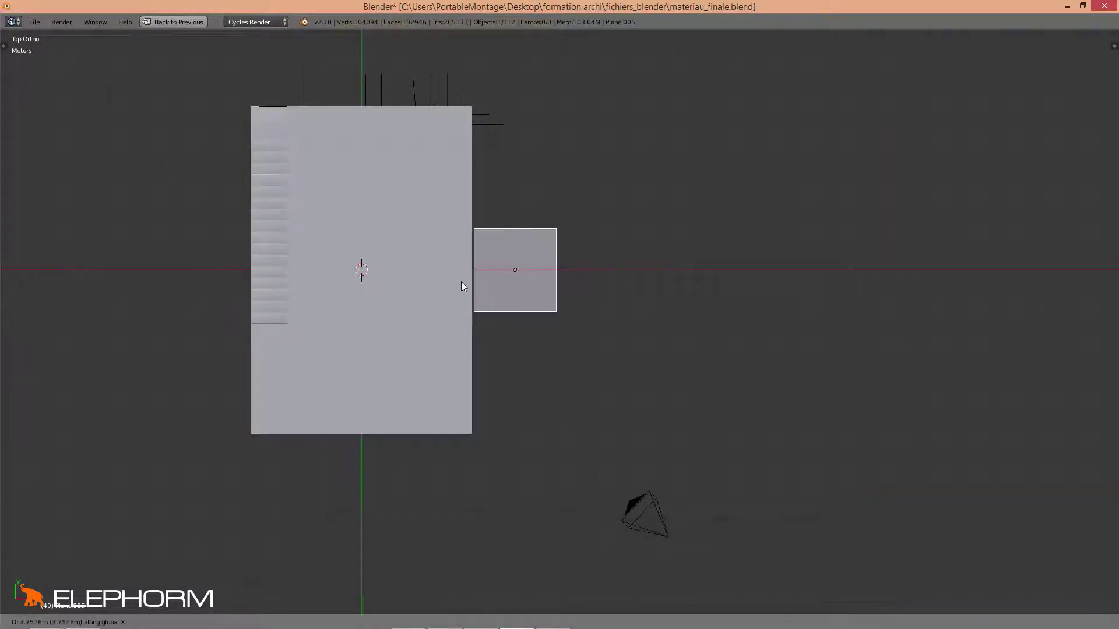
click(461, 283)
Raise the plane along Z in front view to just above the lower storey's roof level.
key(KP_1)
key(g)
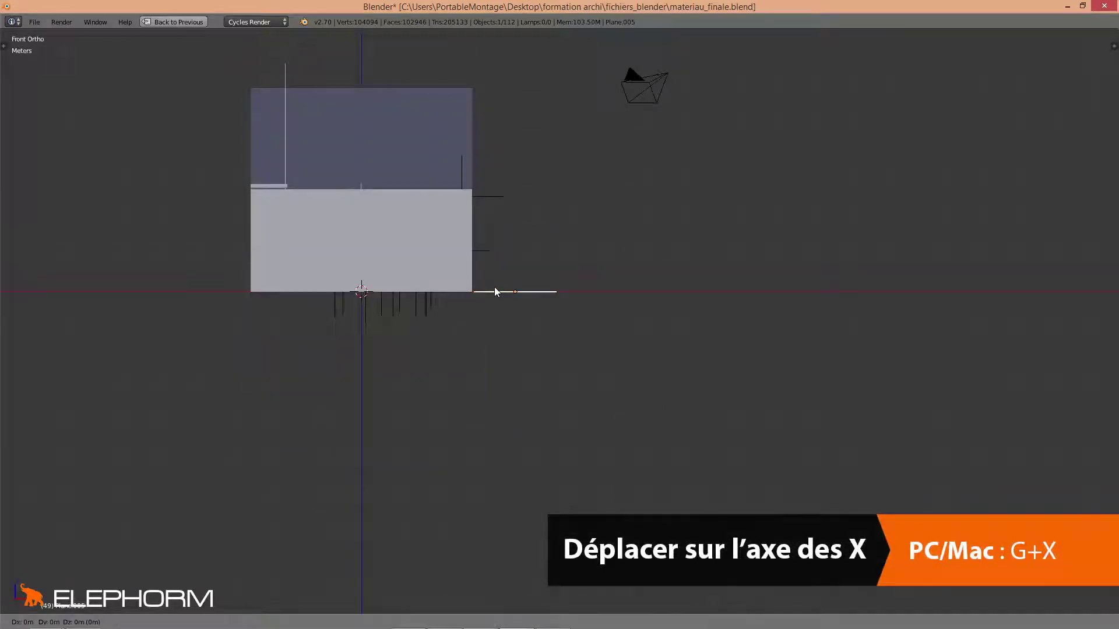
key(z)
click(524, 173)
Rotate the plane in front view so its underside slopes towards the house's windows, and check its placement from above.
shift+middle_drag(524, 173, 540, 219)
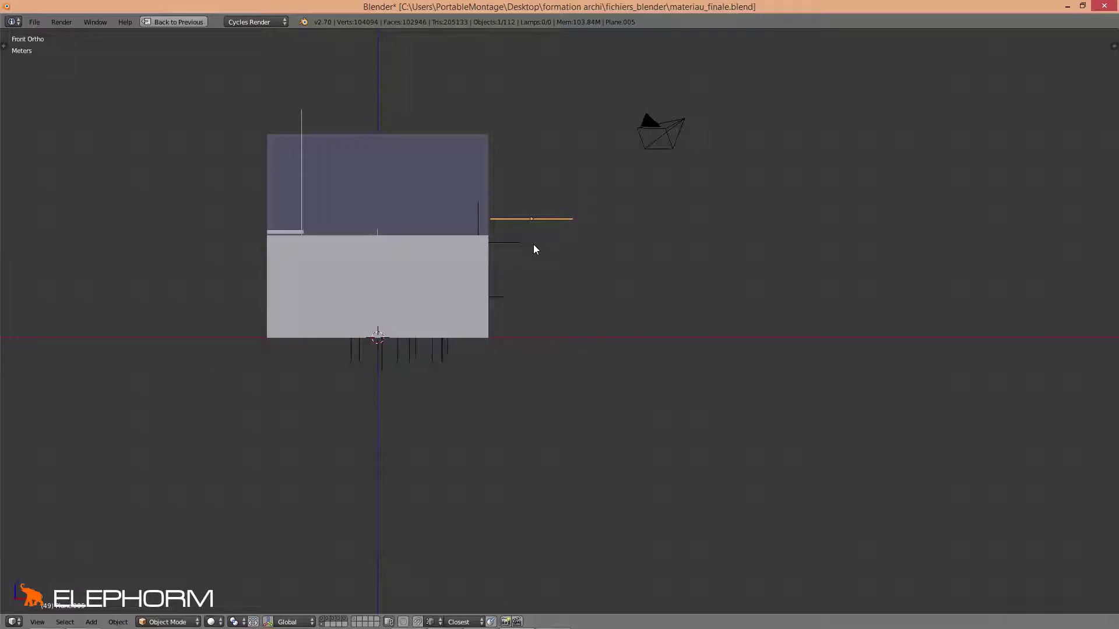
key(r)
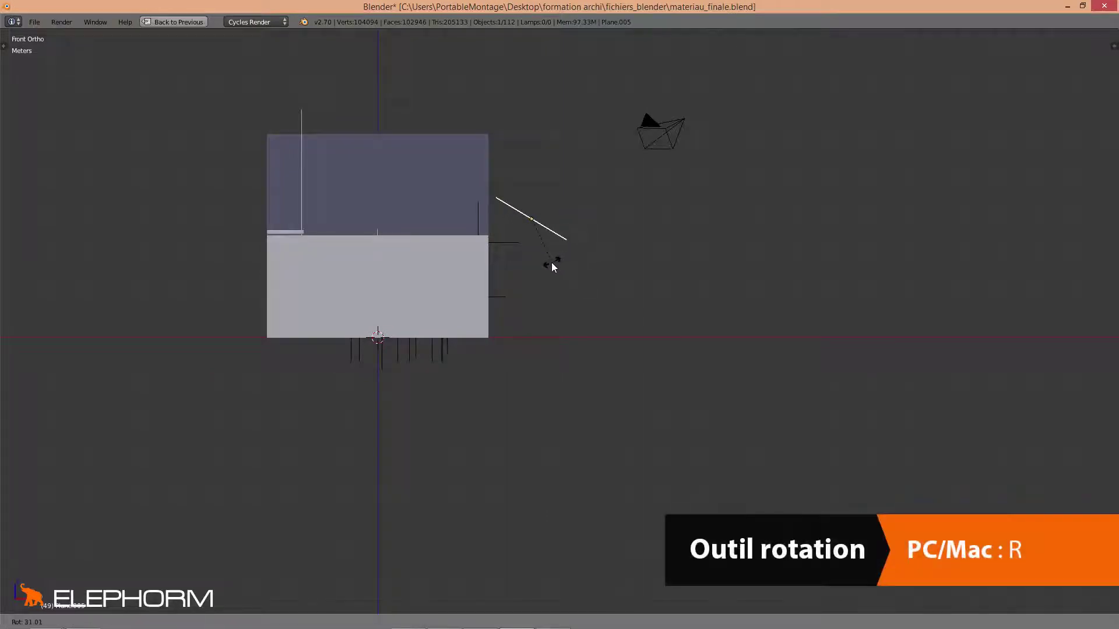
click(542, 270)
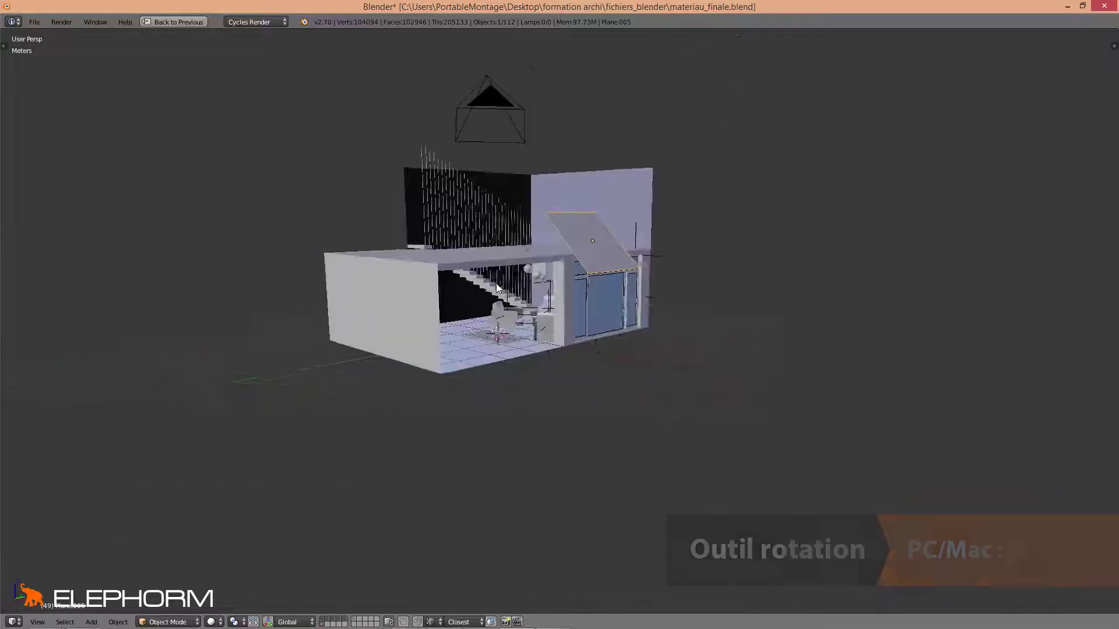
middle_drag(495, 283, 514, 270)
key(KP_7)
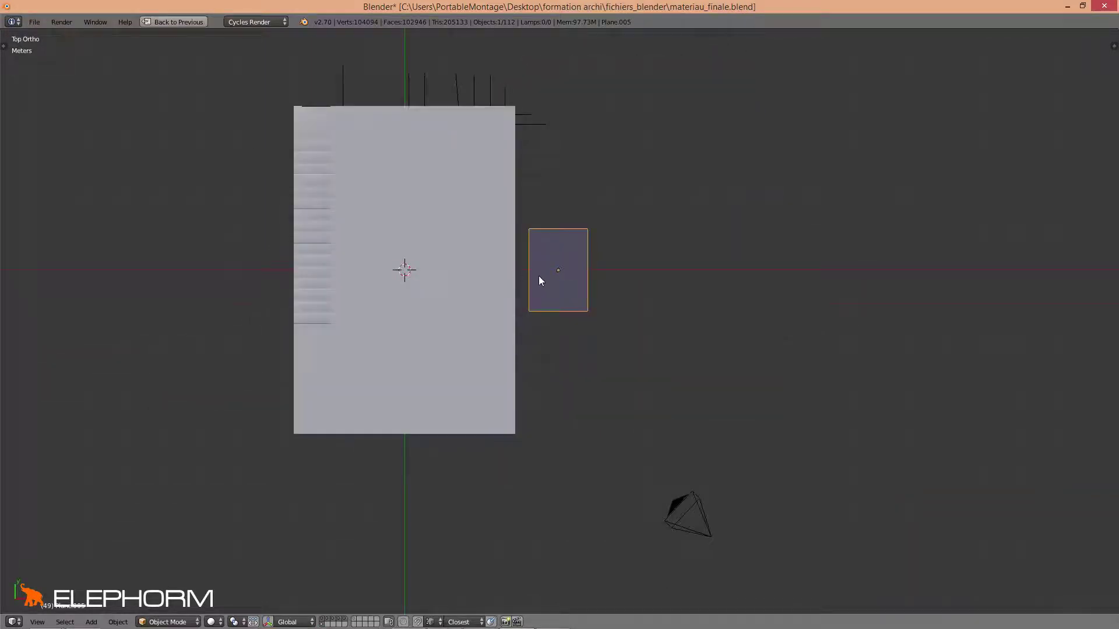
In Edit Mode, stretch the plane's mesh along Y to about 3.3 times its length, and inspect it beside the house.
key(Tab)
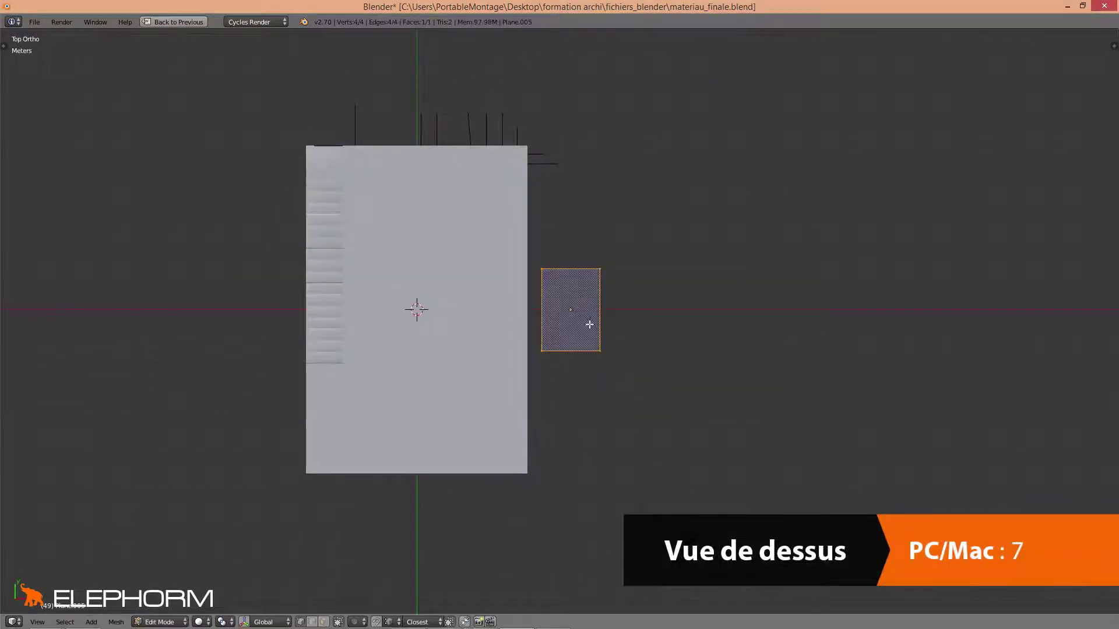
key(s)
key(y)
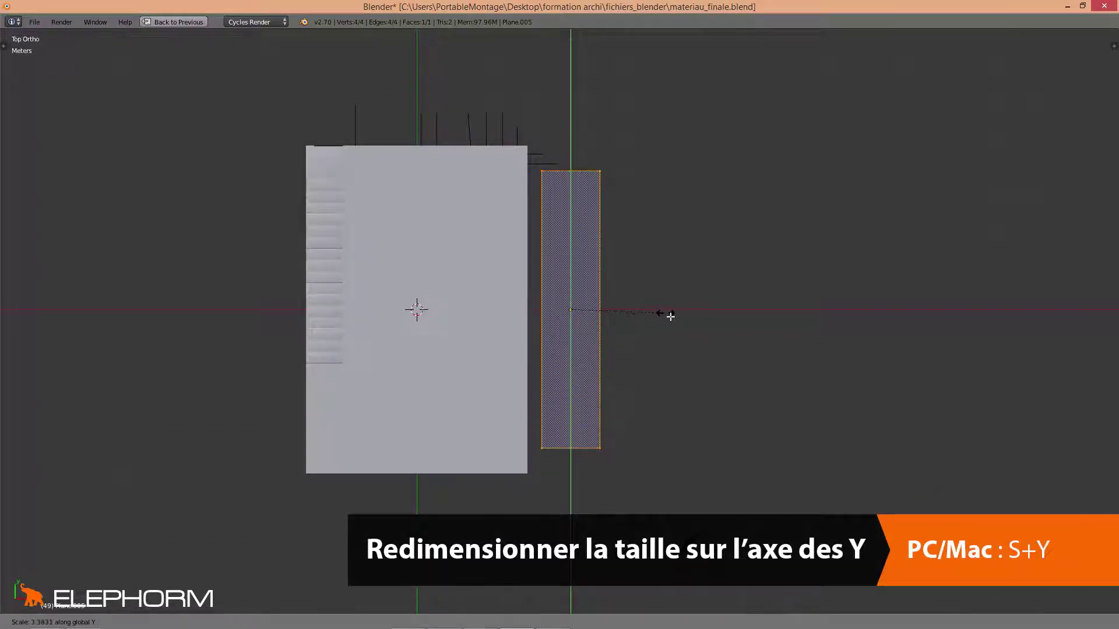
click(667, 316)
middle_drag(664, 317, 617, 321)
key(KP_7)
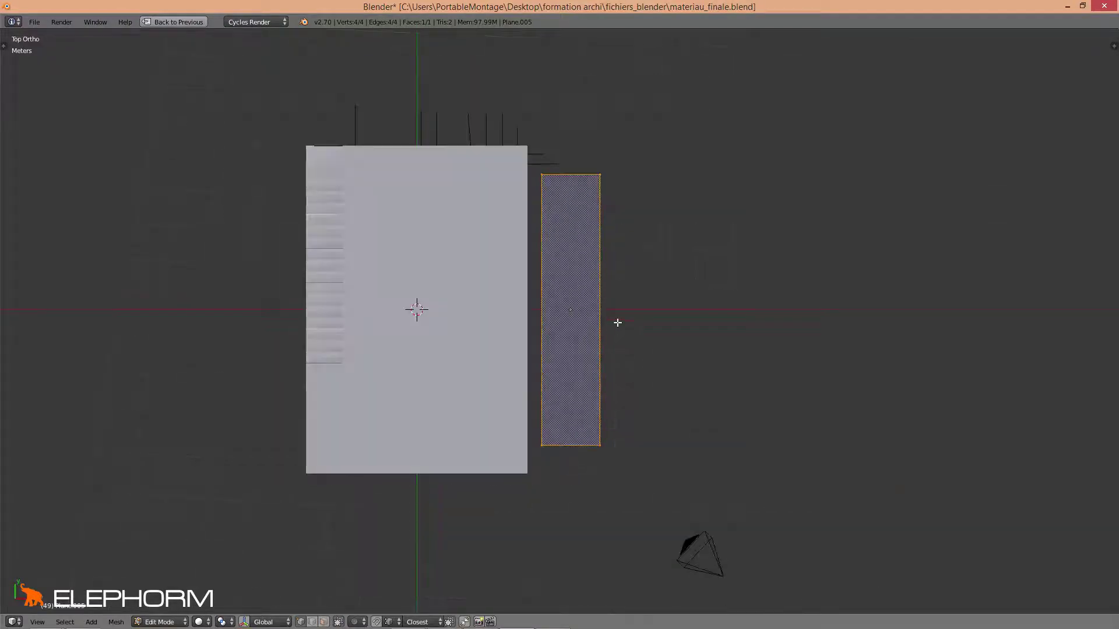
key(KP_0)
key(Tab)
middle_drag(603, 325, 674, 307)
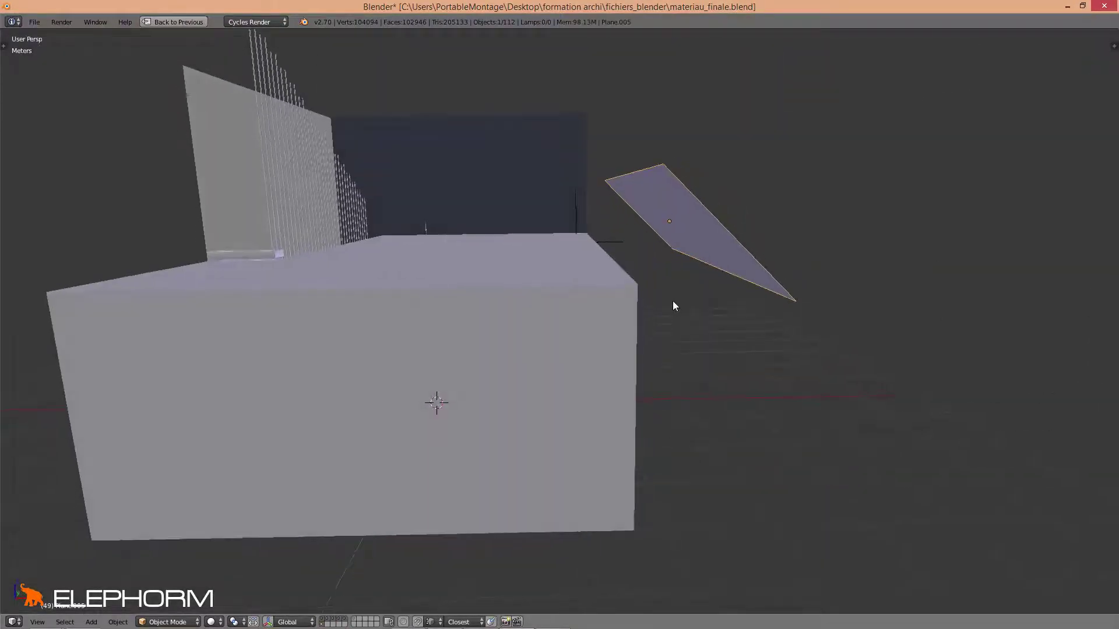
middle_drag(651, 226, 577, 246)
middle_drag(522, 342, 490, 329)
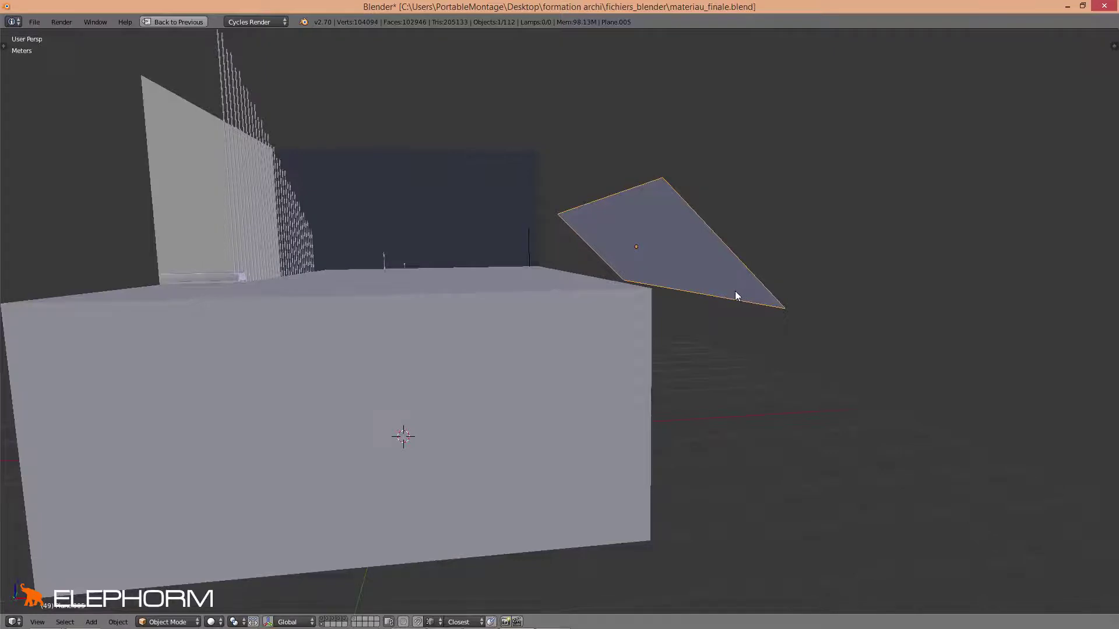
mouse_move(737, 294)
middle_down()
mouse_move(727, 296)
mouse_move(725, 276)
middle_up()
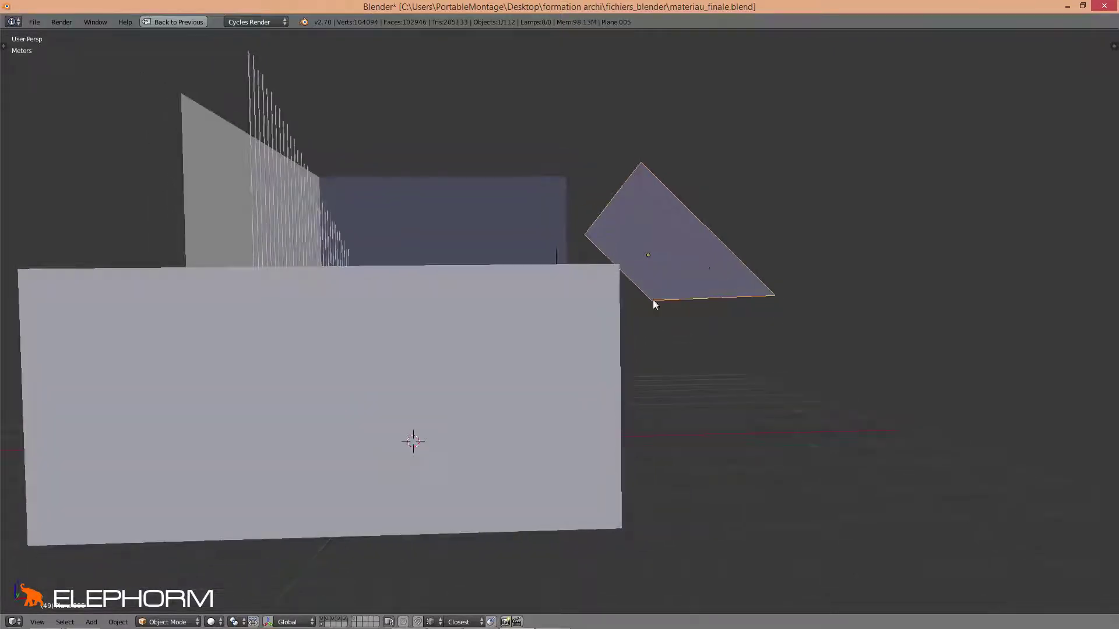
Restore the full screen layout and give the plane a new material named lampe_principale.
key(ctrl+Up)
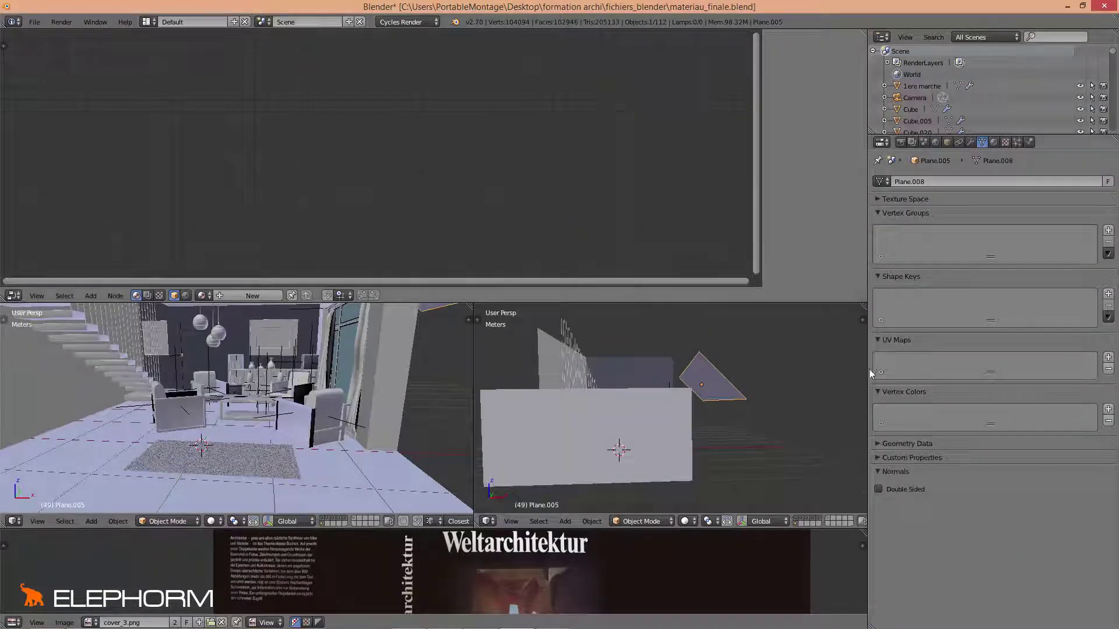
click(994, 142)
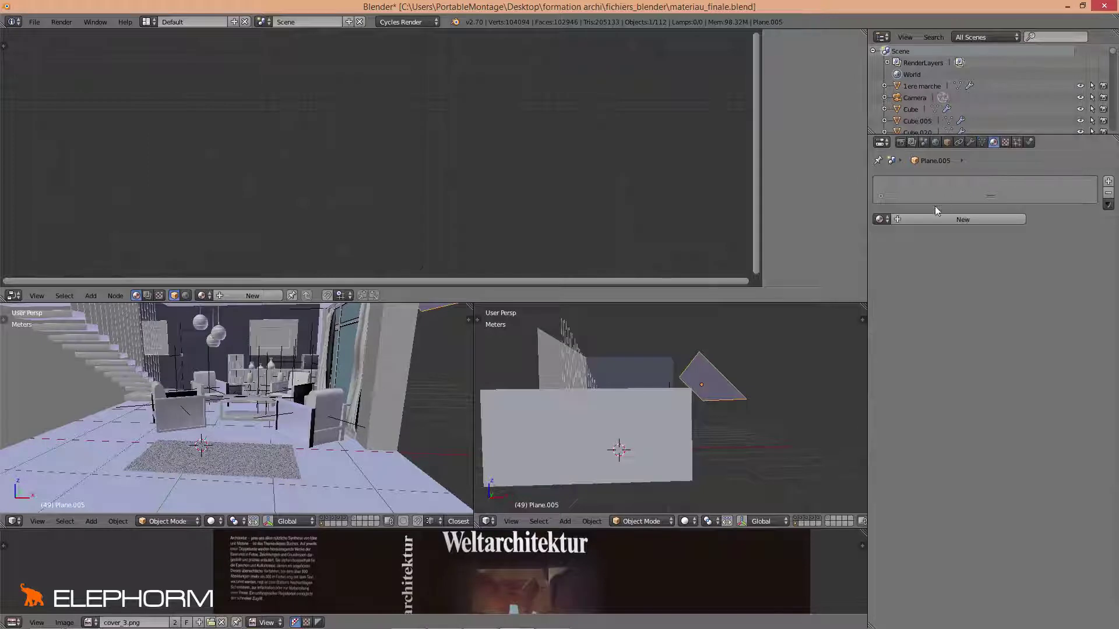
click(922, 217)
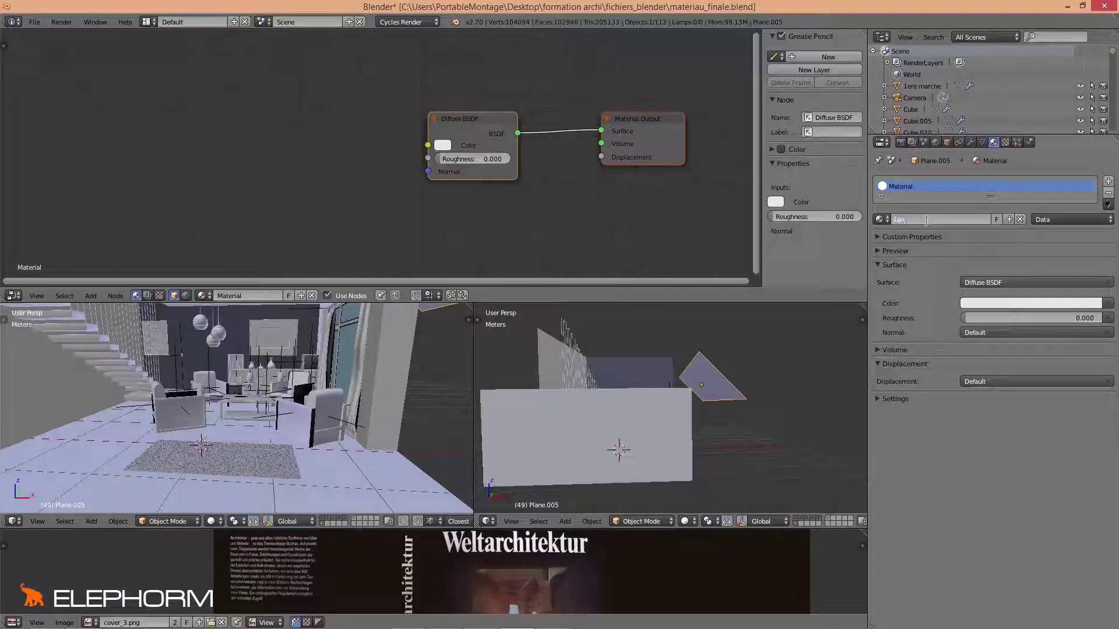
text(lampe)
text(_plafon)
key(Return)
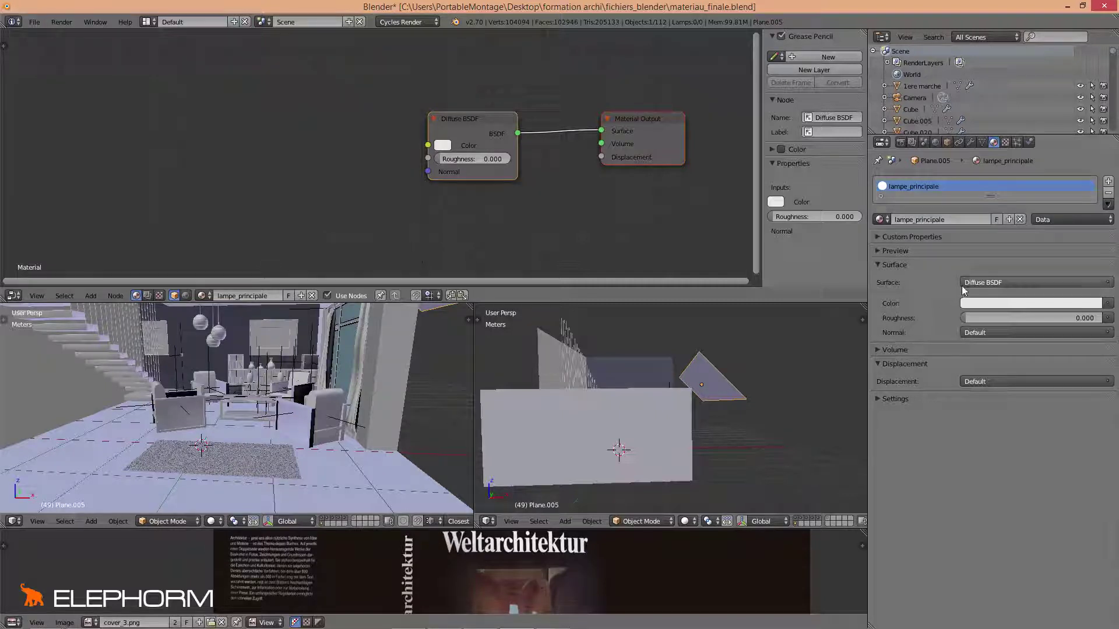
Replace the material's Diffuse BSDF node with an Emission shader connected to the Material Output's Surface input.
drag(476, 128, 435, 120)
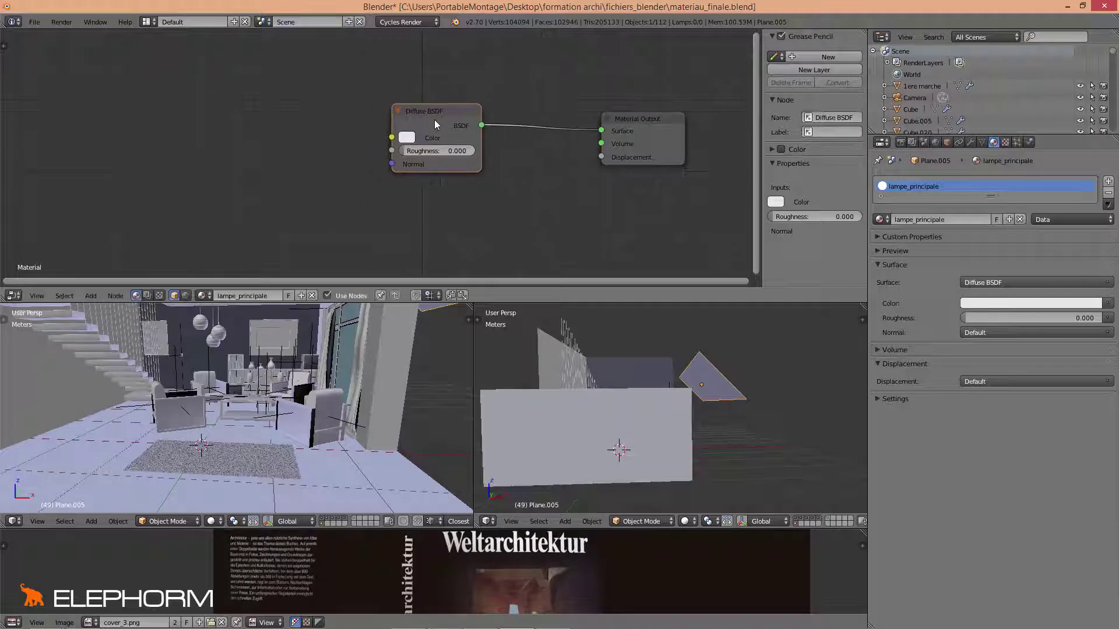
key(x)
key(shift+a)
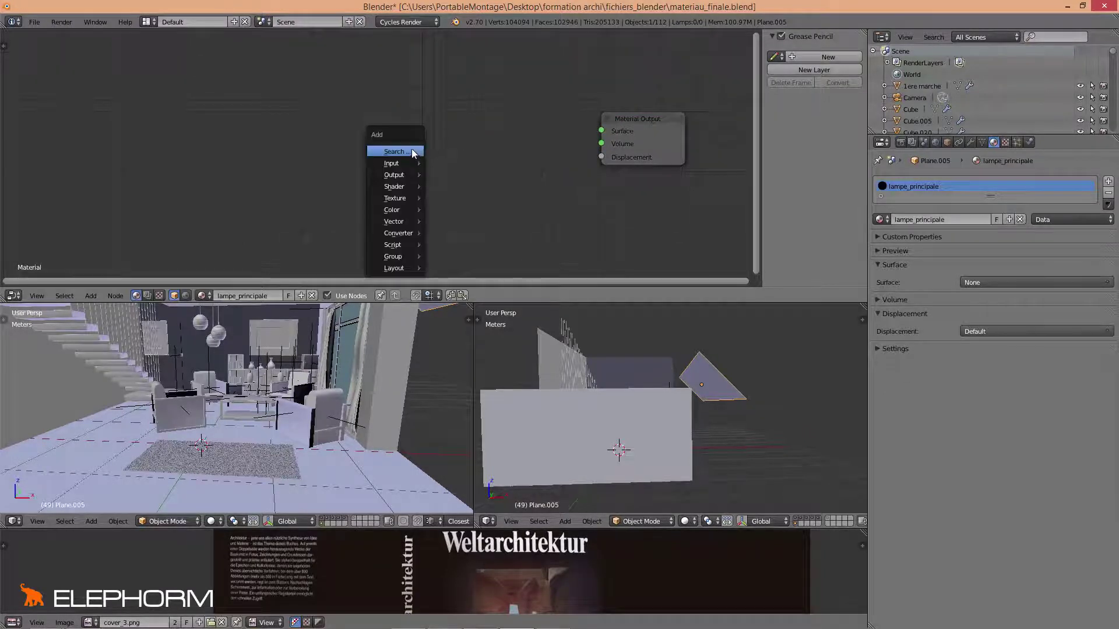
mouse_move(401, 186)
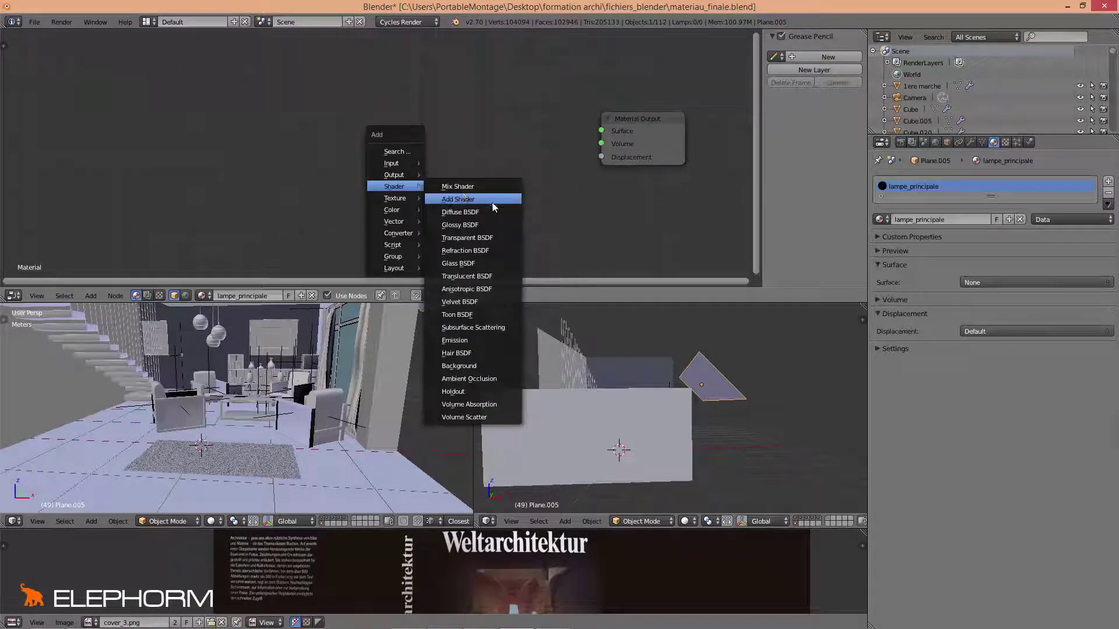
click(461, 341)
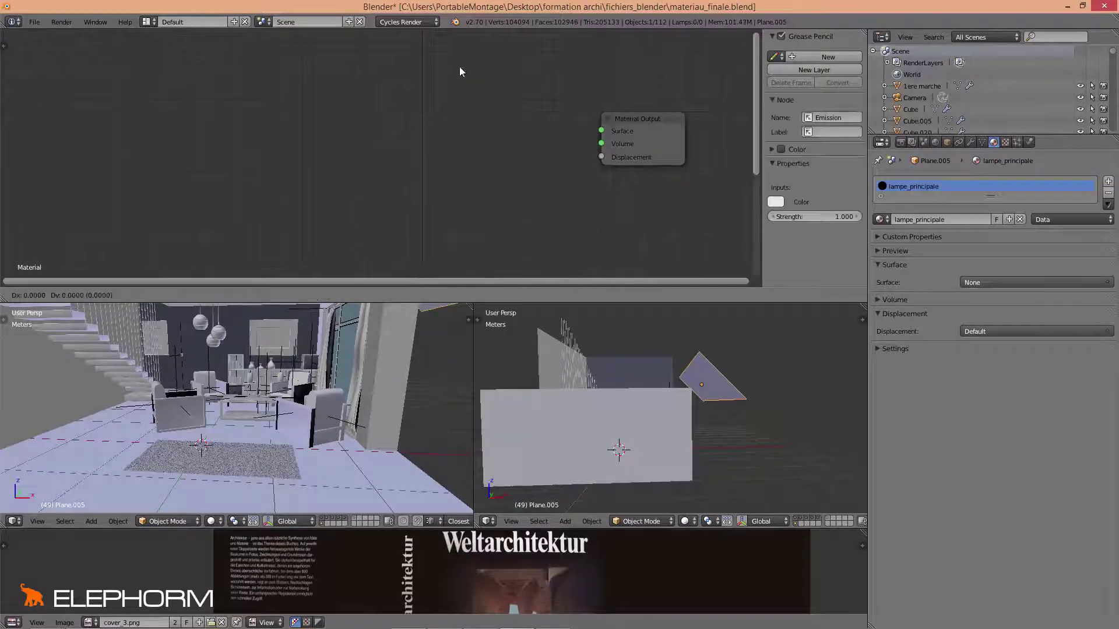
click(392, 112)
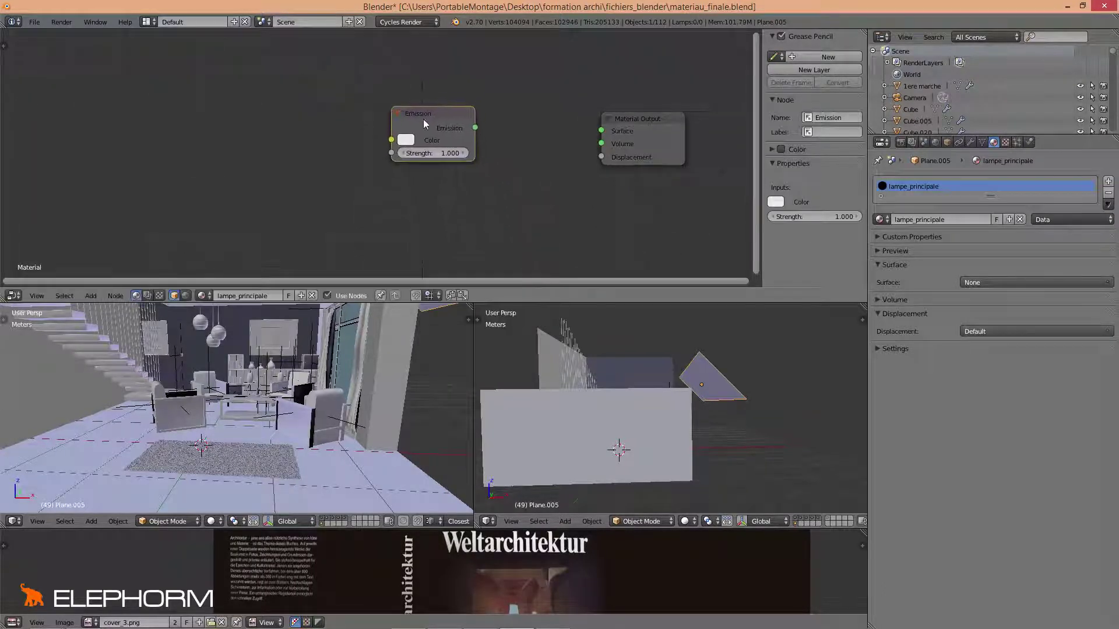
drag(476, 128, 598, 133)
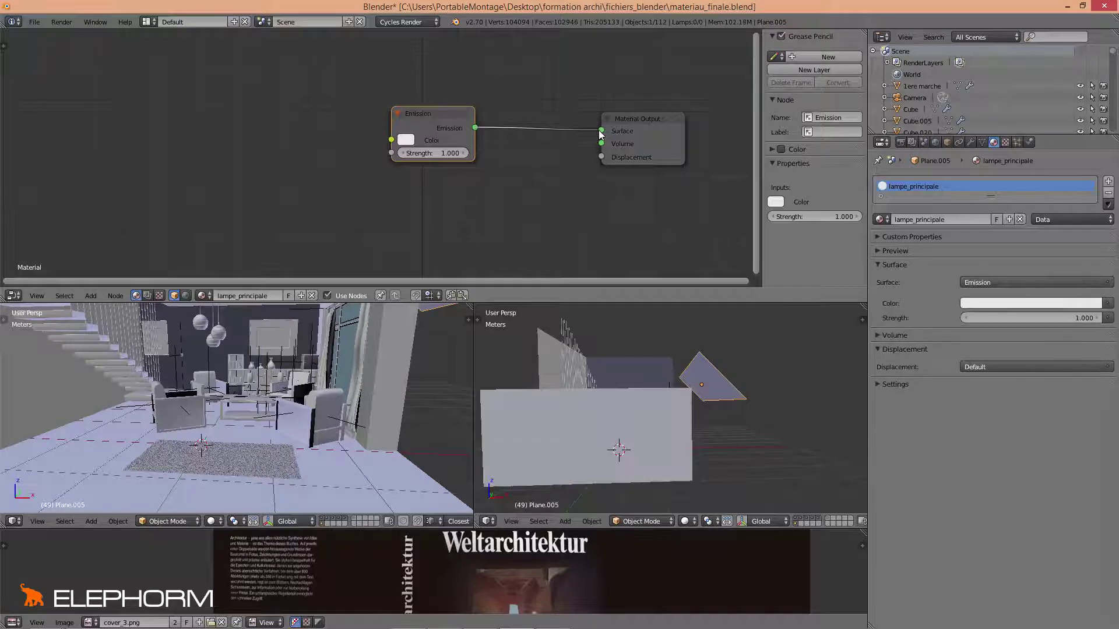
Set the Emission strength to 20 and save the file over materiau_finale.blend.
middle_drag(716, 432, 682, 450)
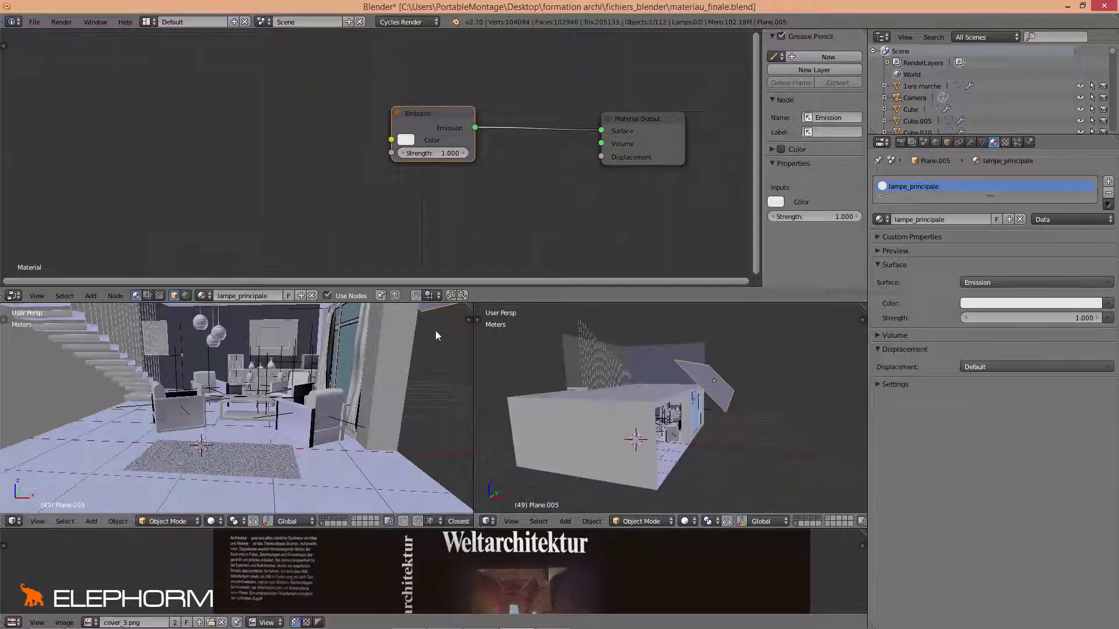
click(437, 153)
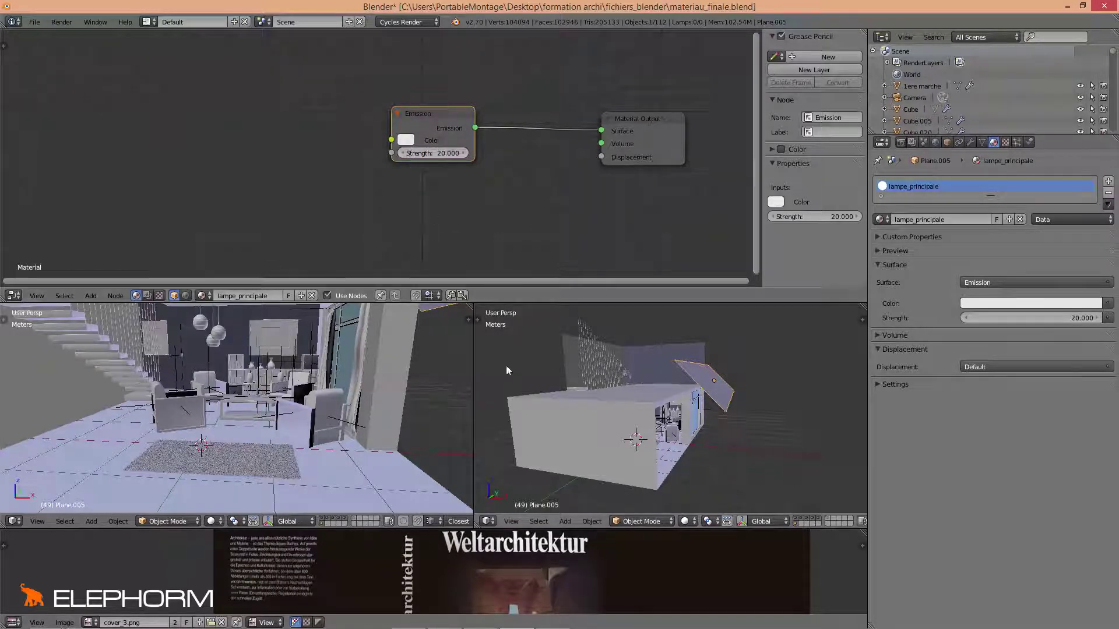
click(618, 371)
key(ctrl+s)
click(619, 378)
Frame the living room interior in the second viewport, save the file again, and preview the lighting in Rendered shading.
scroll(632, 417, up, 5)
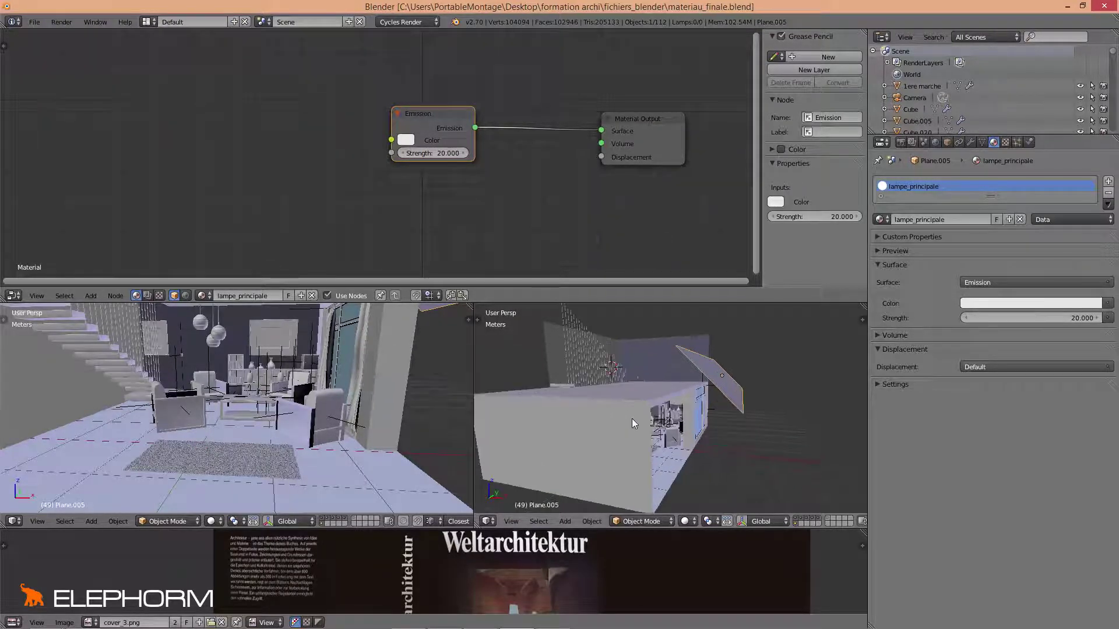
scroll(642, 408, up, 2)
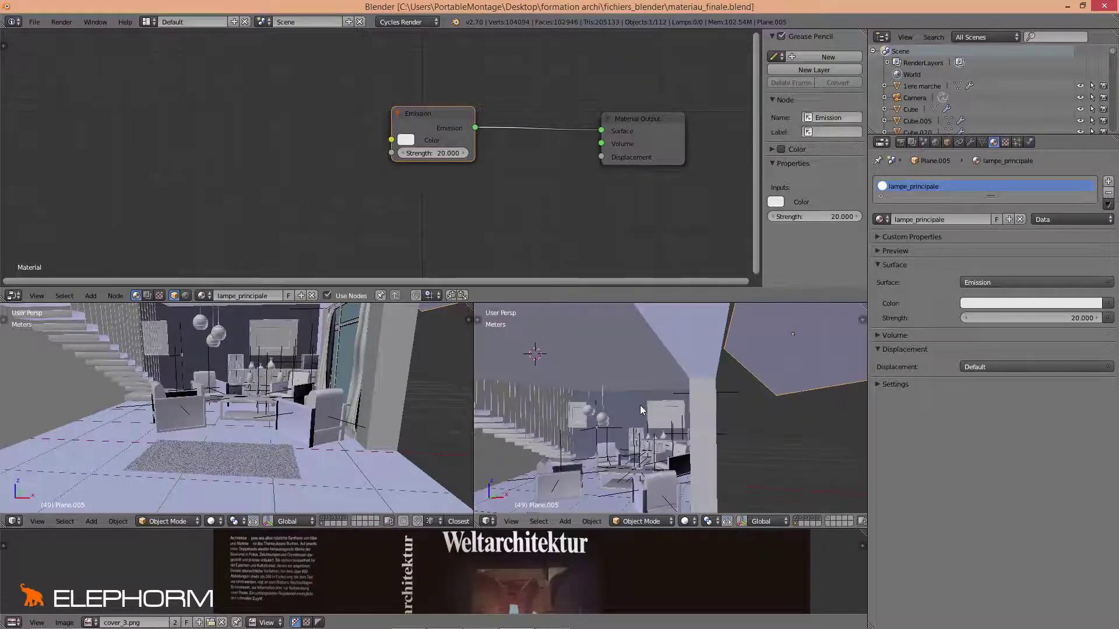
shift+middle_drag(640, 405, 682, 406)
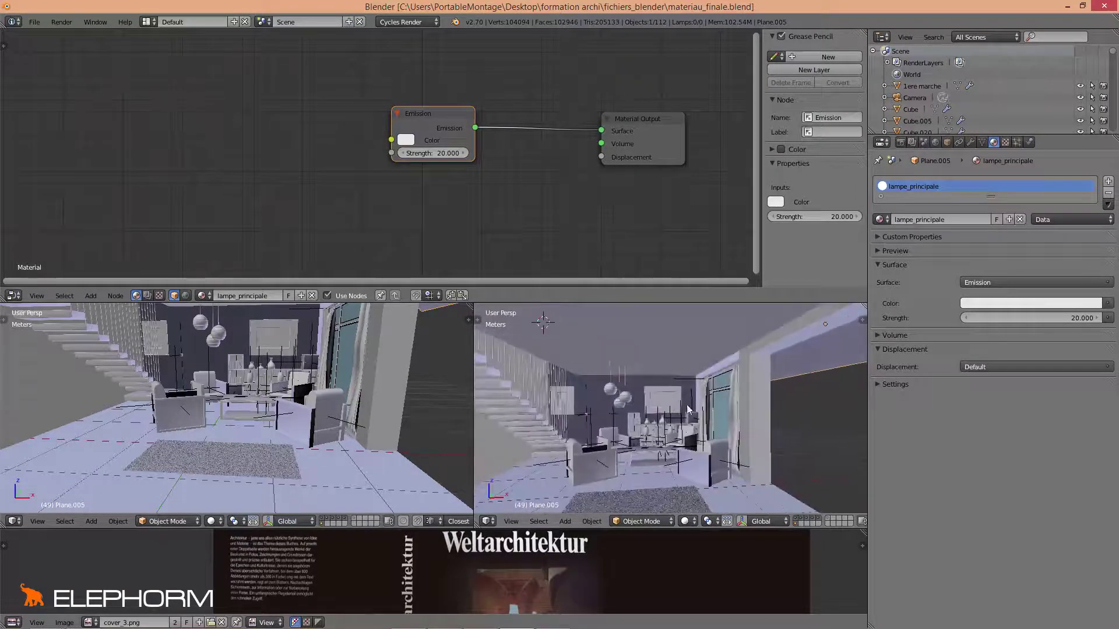
scroll(684, 409, up, 3)
key(shift+s)
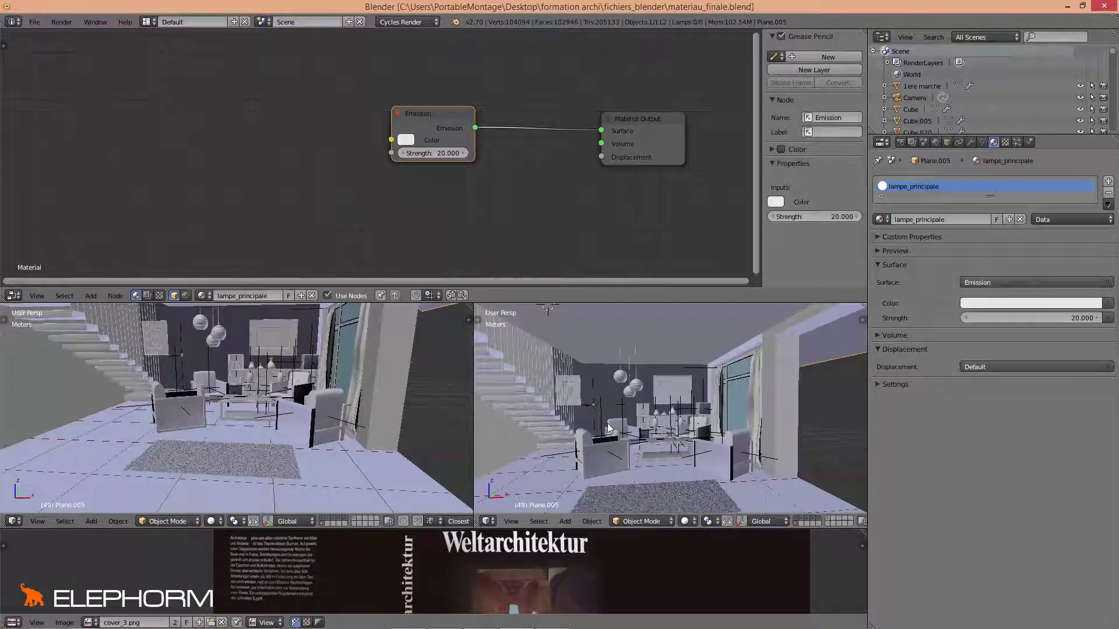
key(ctrl+s)
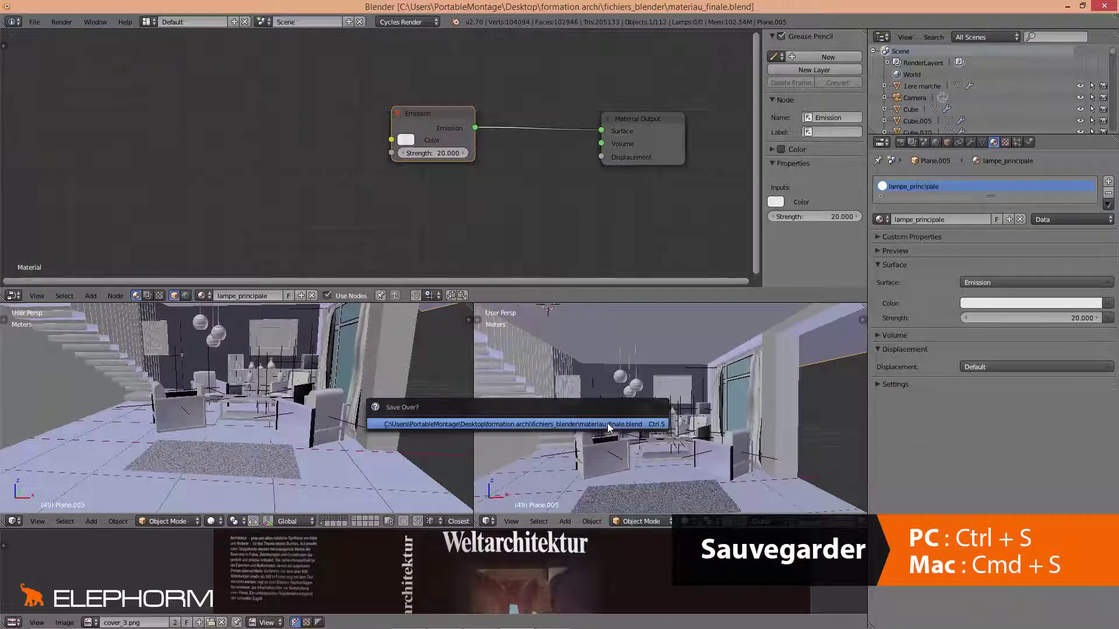
click(607, 424)
click(684, 521)
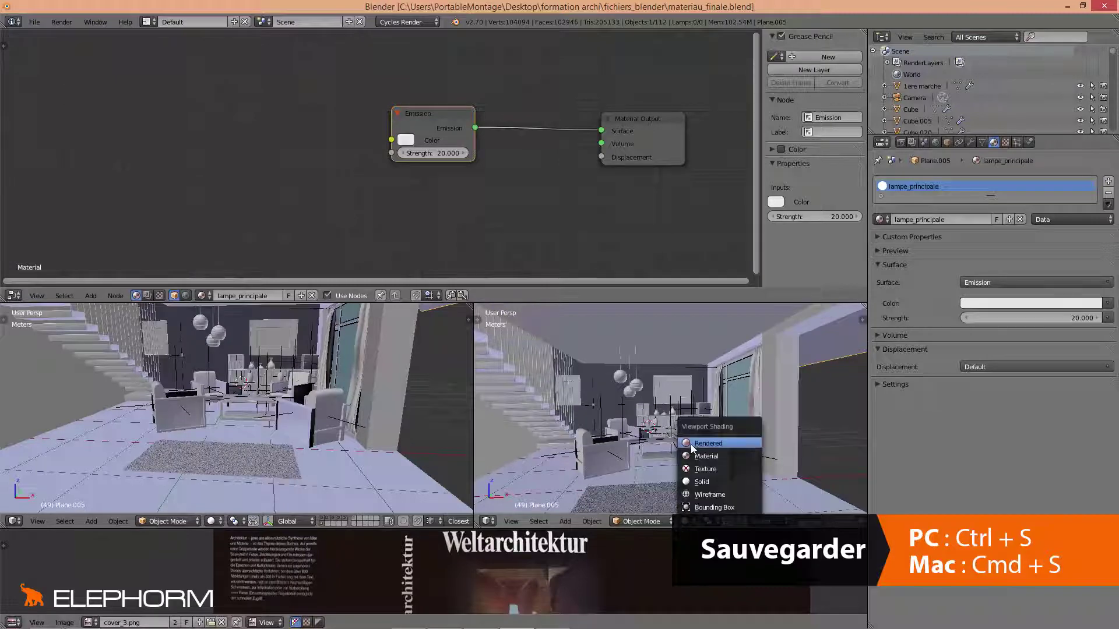
click(690, 444)
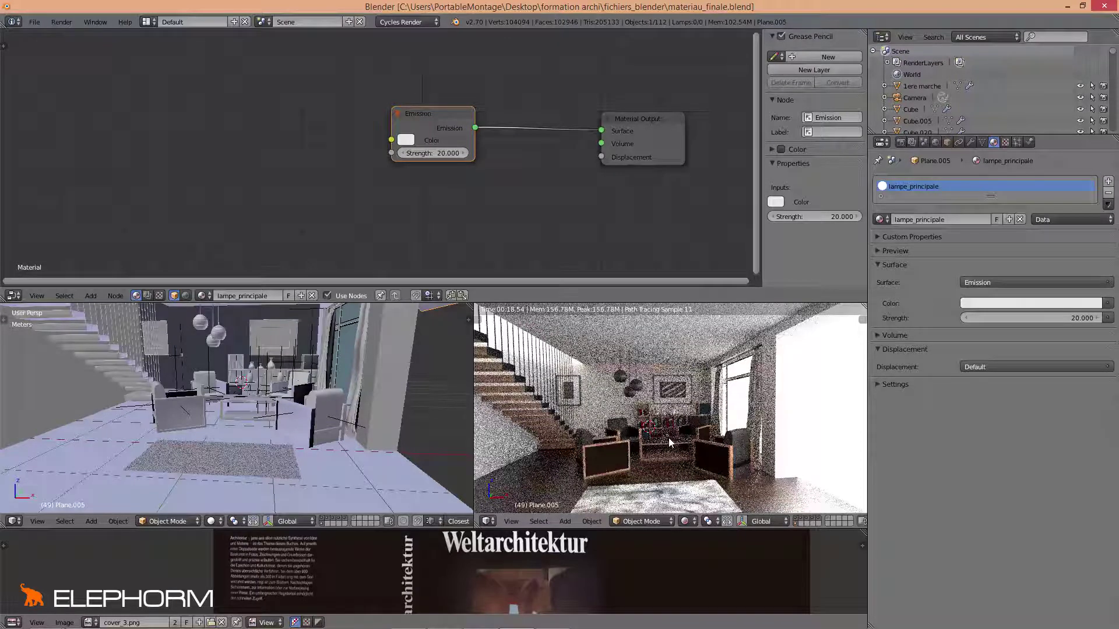
right_click(724, 370)
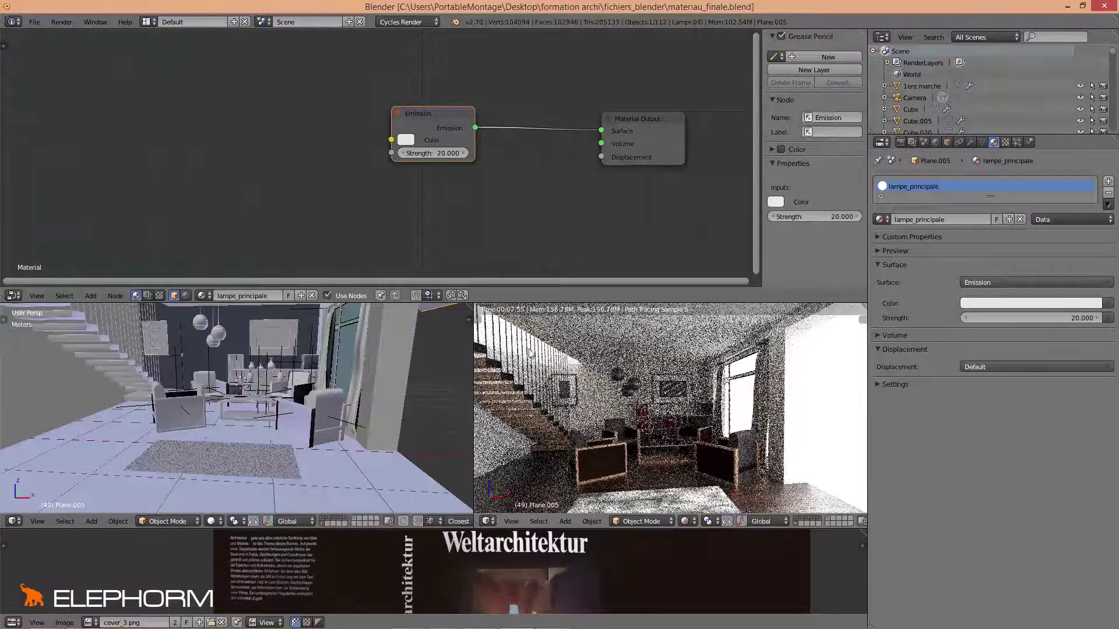
Lower the World background strength to 0.8.
click(936, 142)
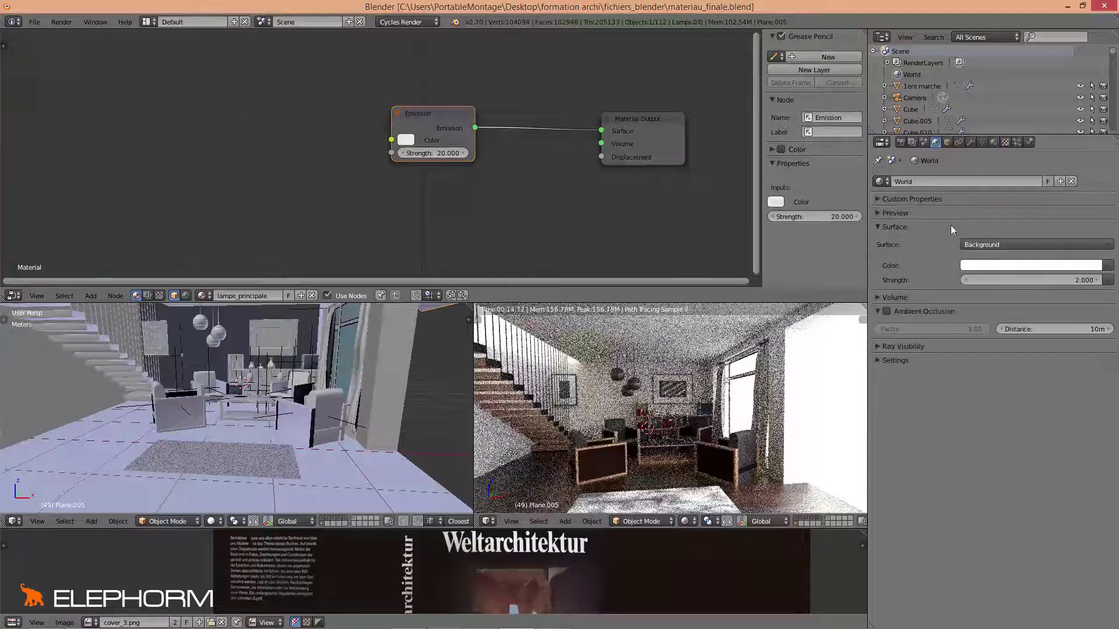
click(1054, 285)
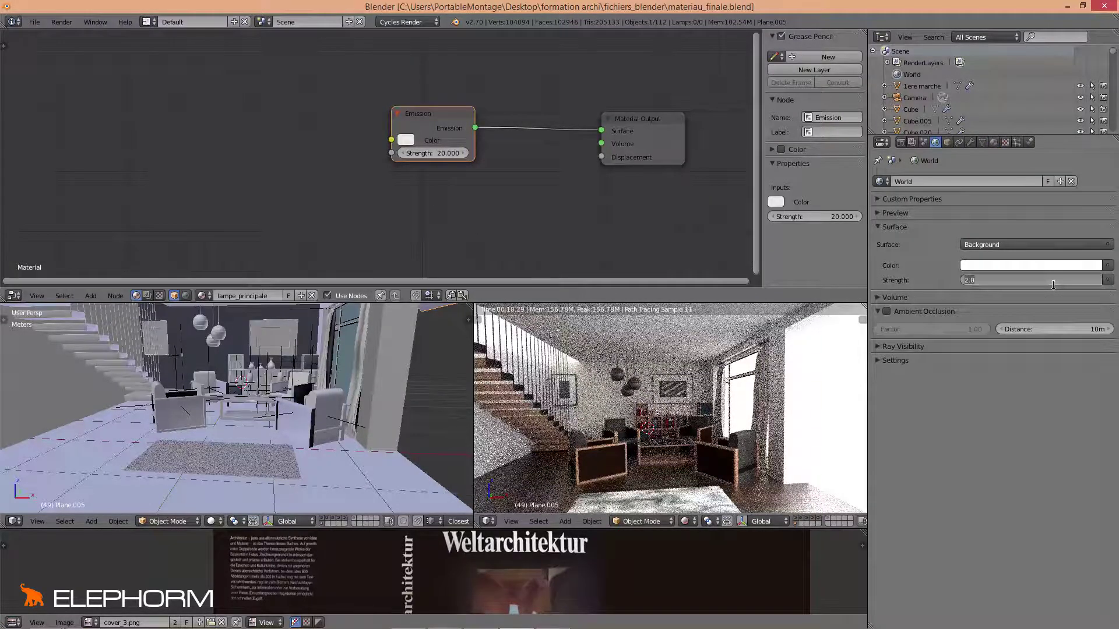
text(0.8)
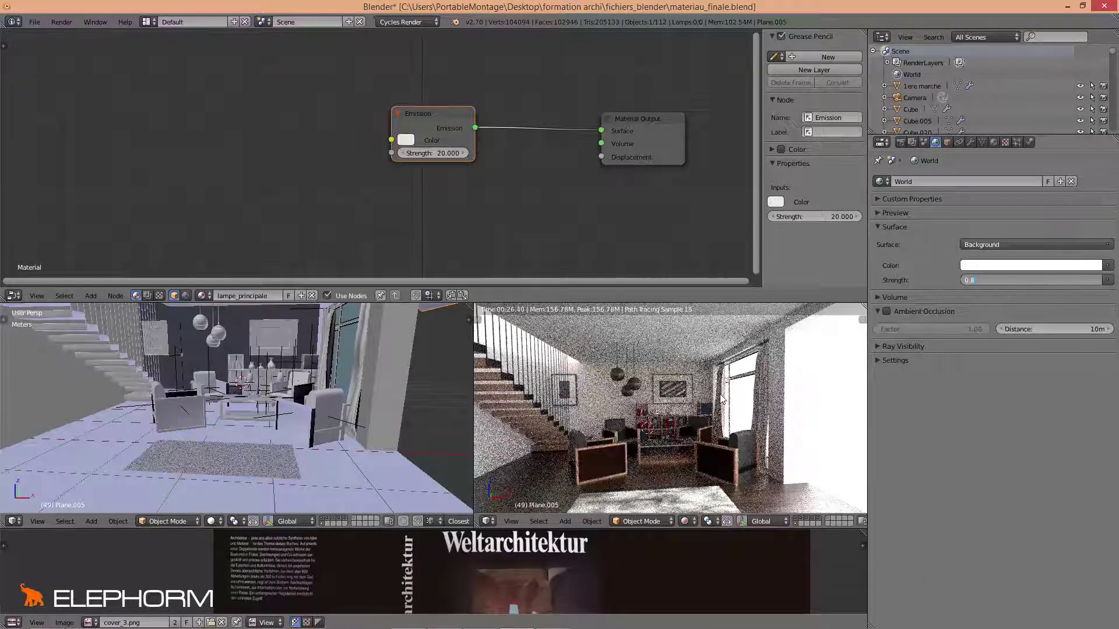
key(Return)
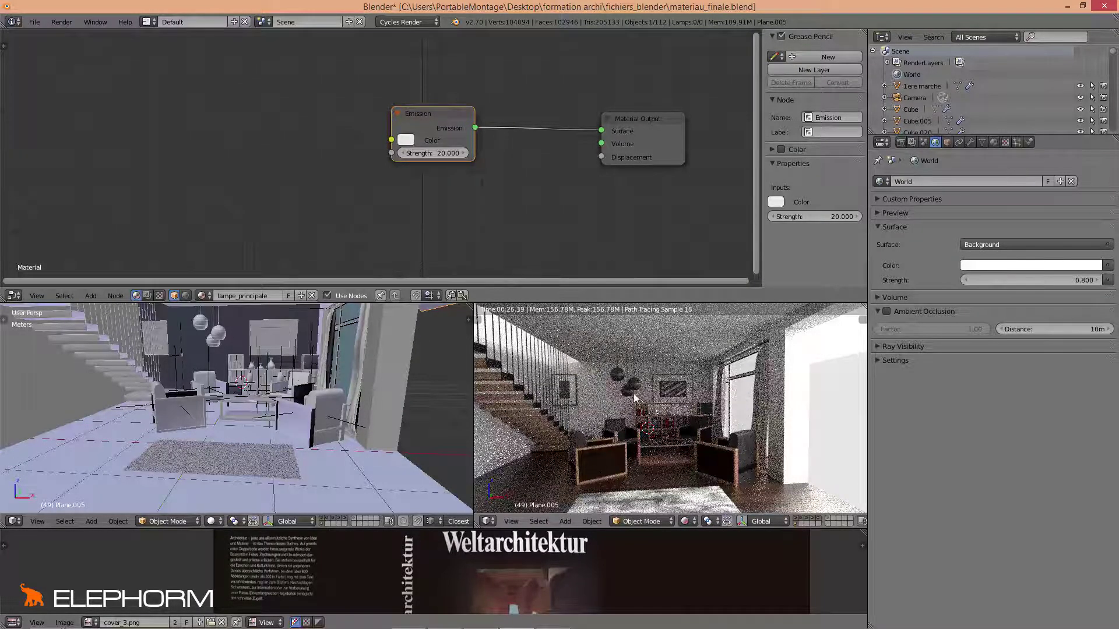
Return the second viewport to solid shading and view the emissive plane from outside the house.
key(shift+z)
mouse_move(636, 399)
middle_down()
mouse_move(647, 402)
mouse_move(625, 373)
mouse_move(564, 420)
mouse_move(588, 416)
middle_up()
scroll(639, 410, down, 5)
middle_drag(704, 395, 635, 405)
middle_drag(724, 356, 655, 373)
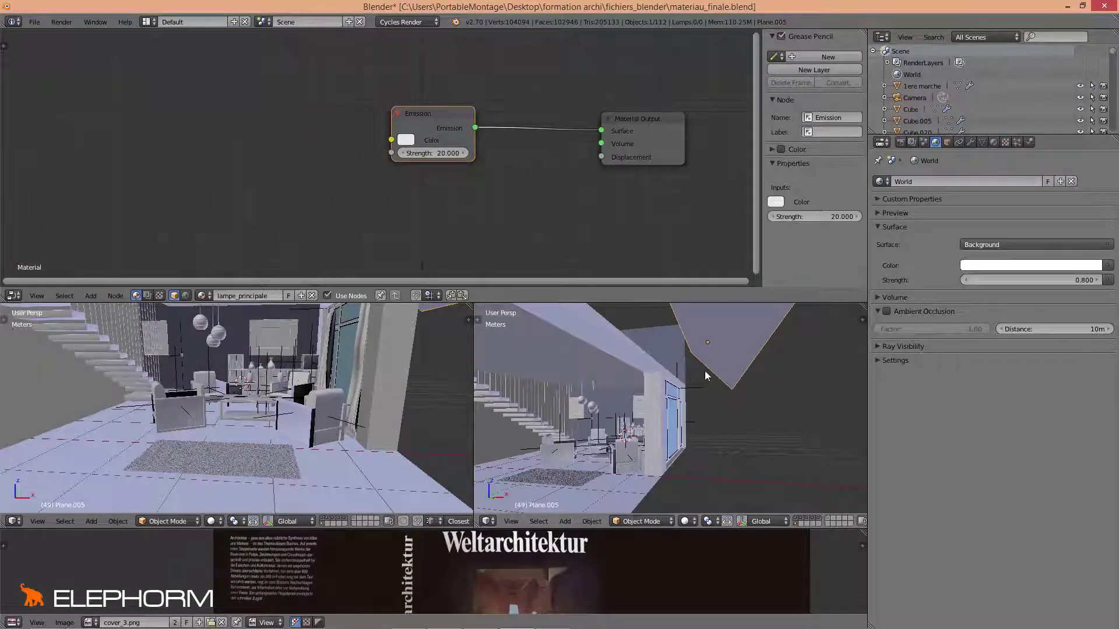
middle_drag(704, 369, 756, 359)
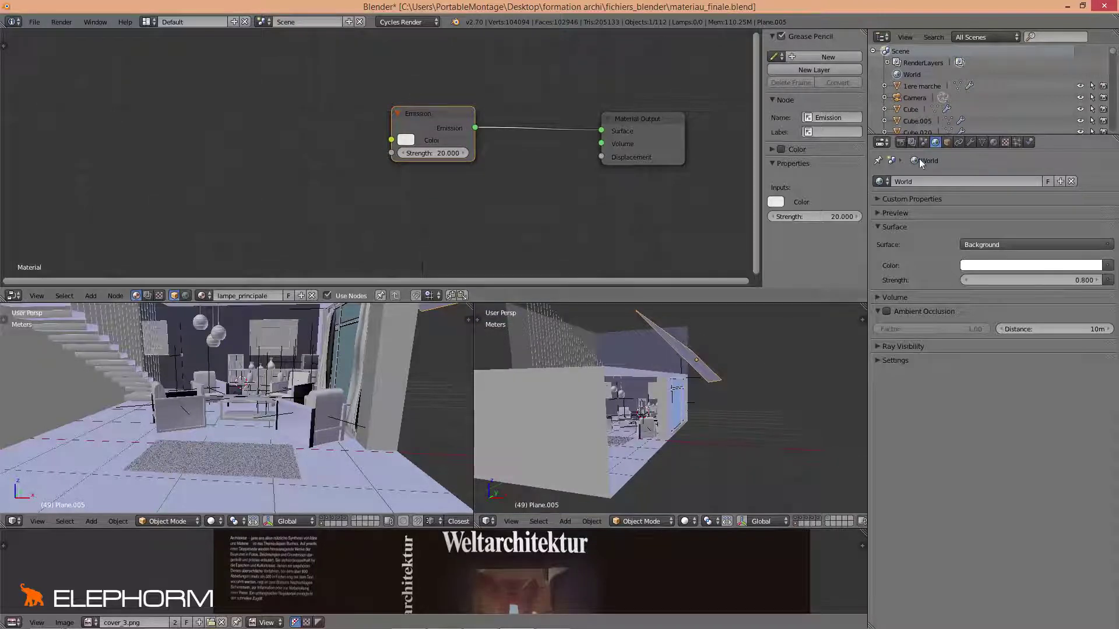
Disable Camera in the emissive plane's Ray Visibility settings.
click(946, 143)
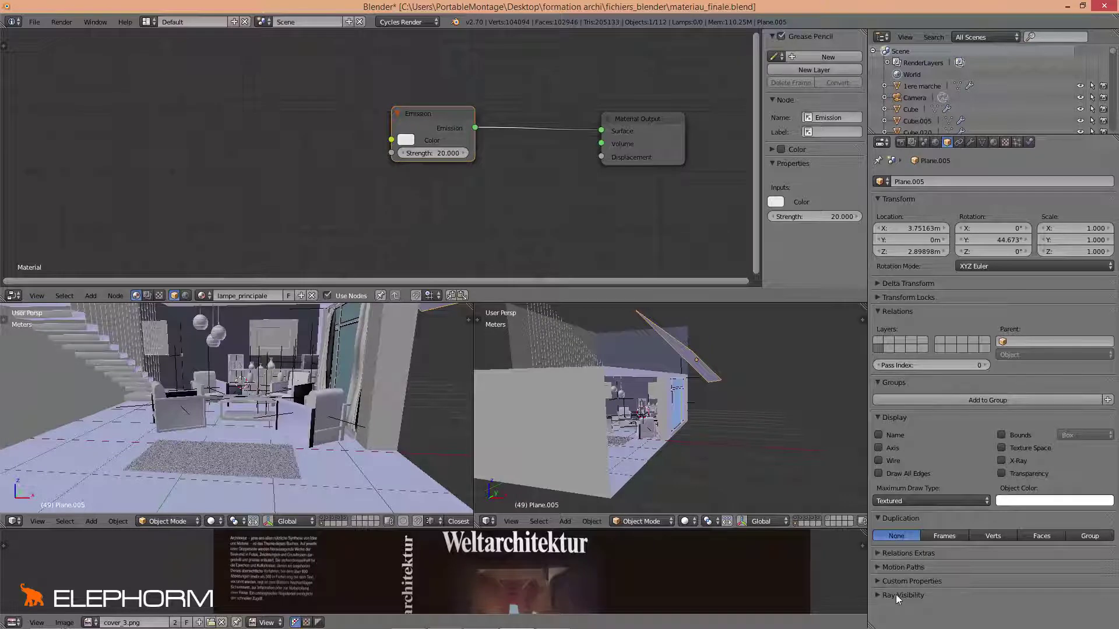
click(877, 595)
scroll(903, 590, down, 1)
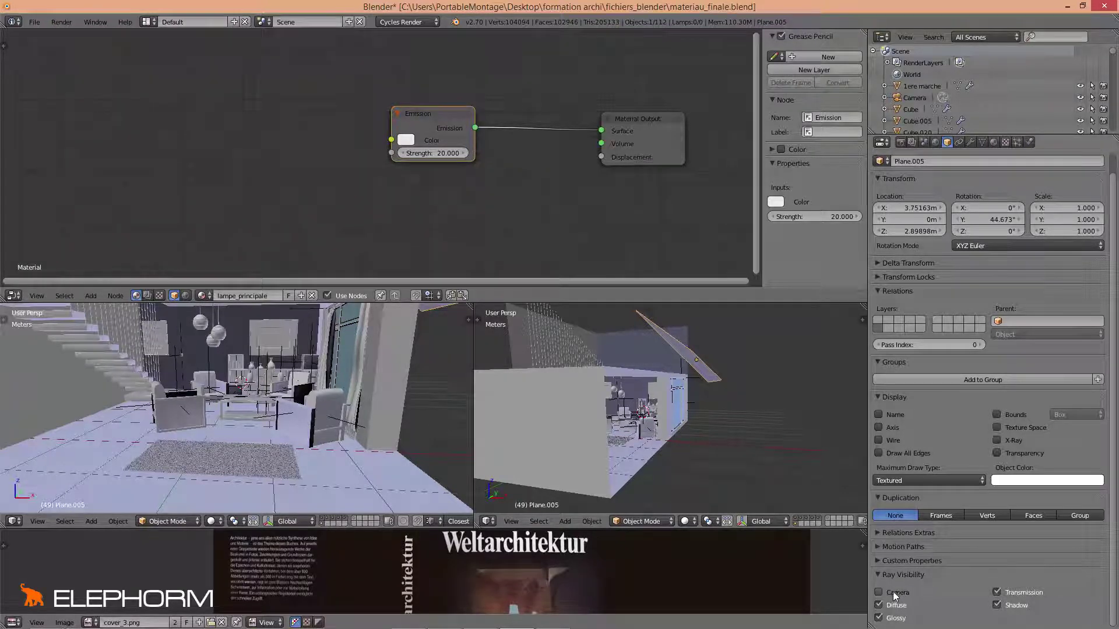
middle_drag(569, 368, 513, 438)
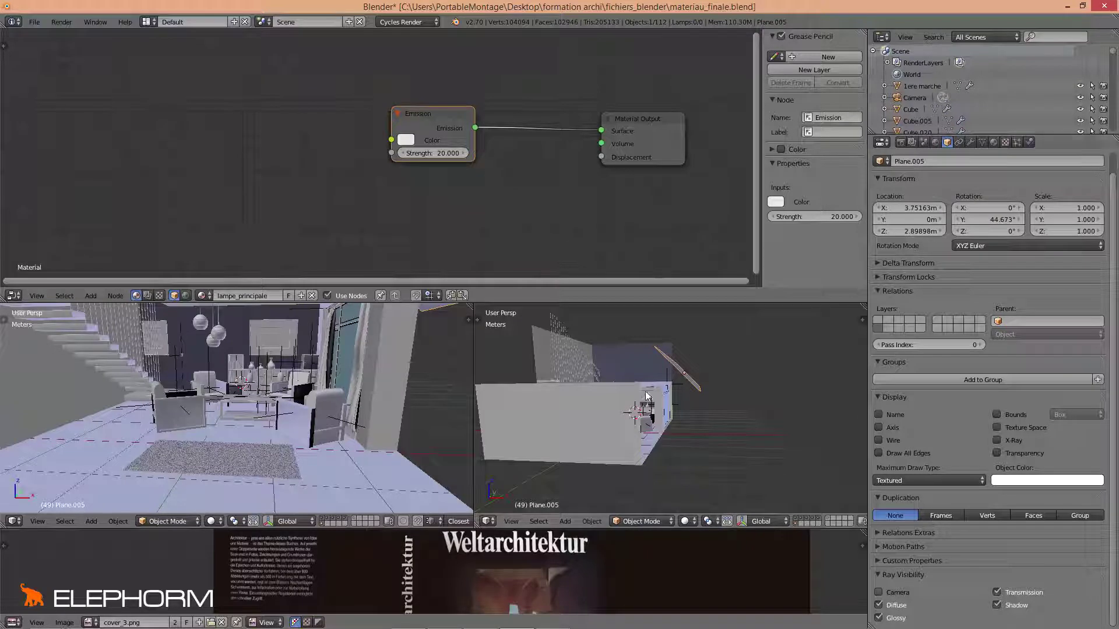
middle_drag(645, 387, 720, 372)
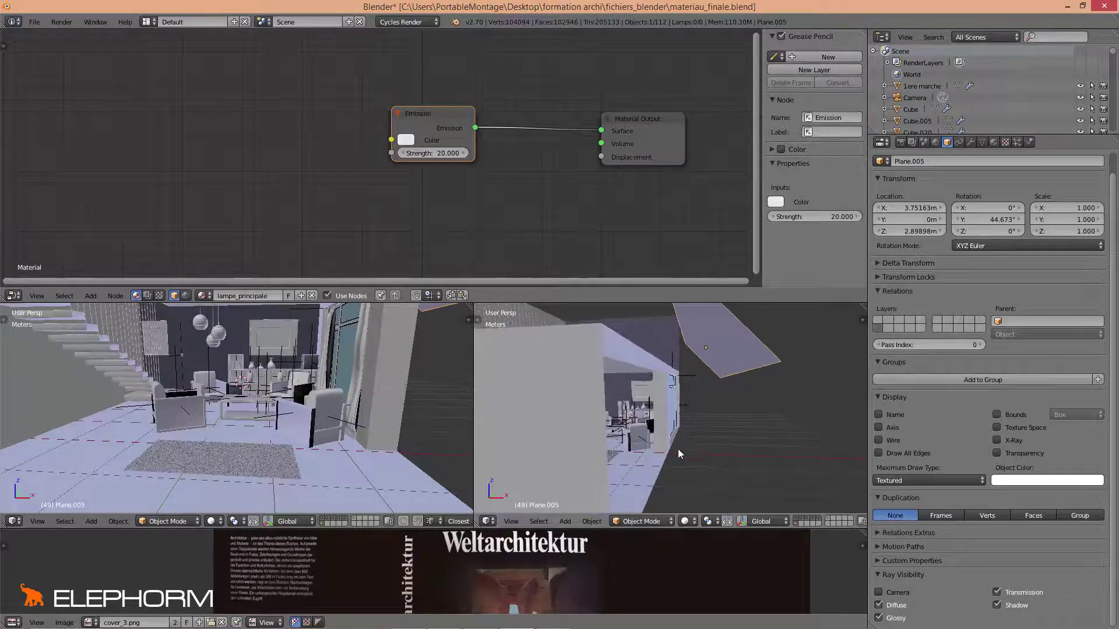
middle_drag(673, 446, 622, 434)
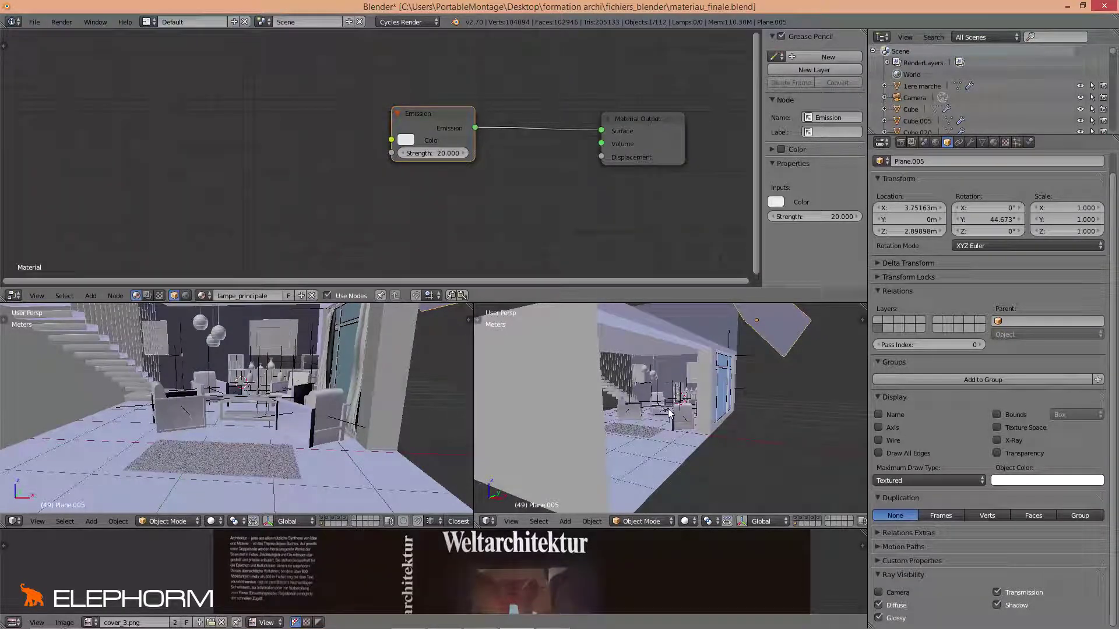
middle_drag(670, 414, 627, 419)
Save the scene as a new incremented file named etape29.blend in the fichiers_blender folder.
click(35, 22)
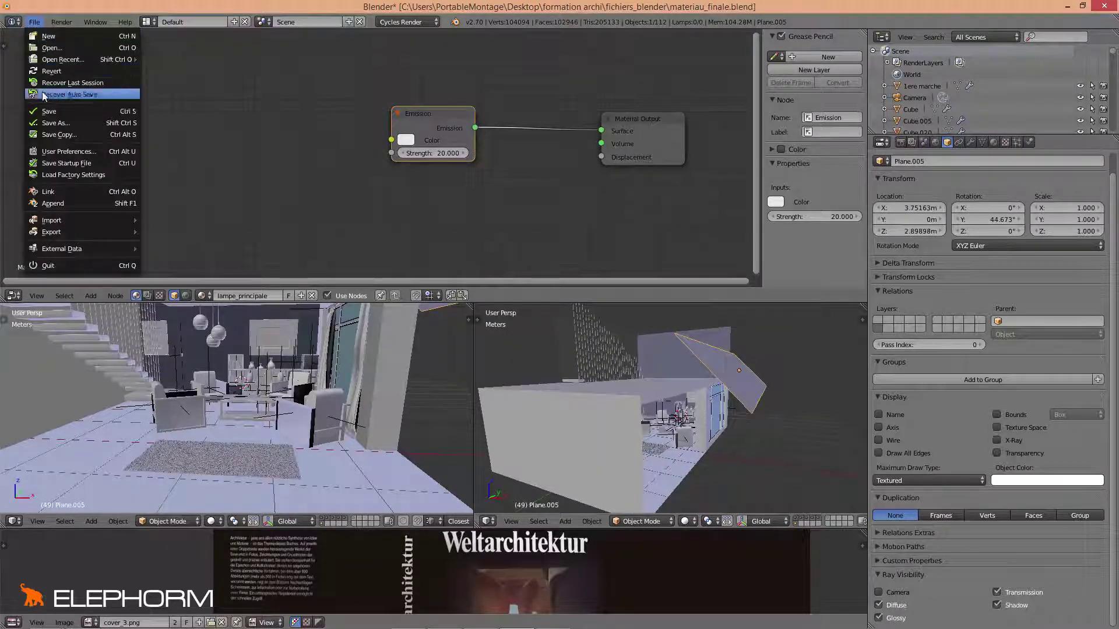
click(61, 123)
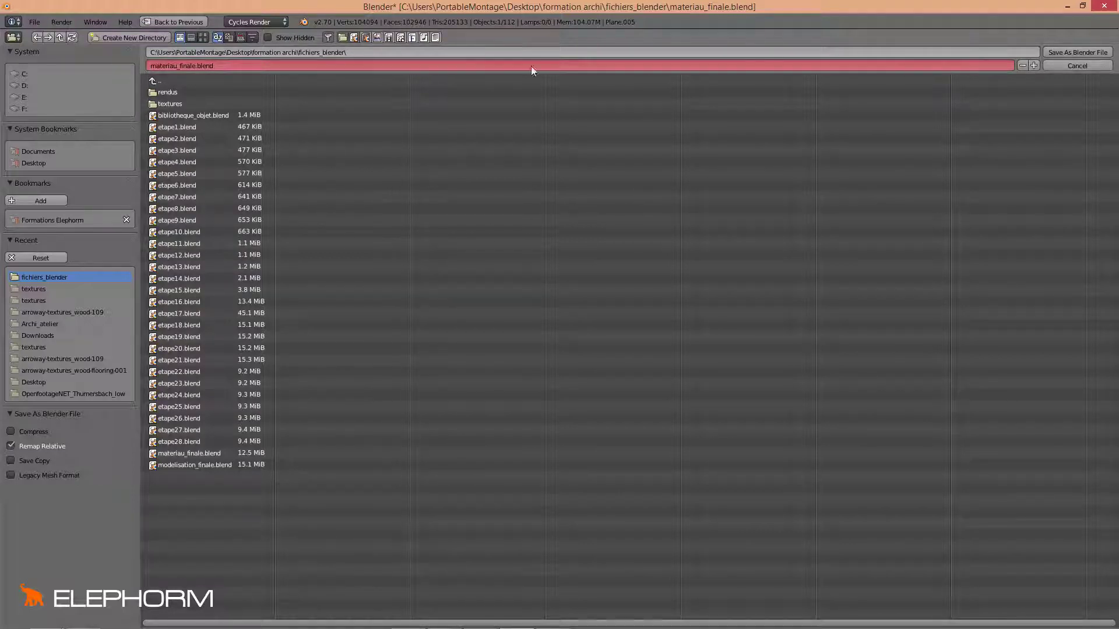
click(201, 440)
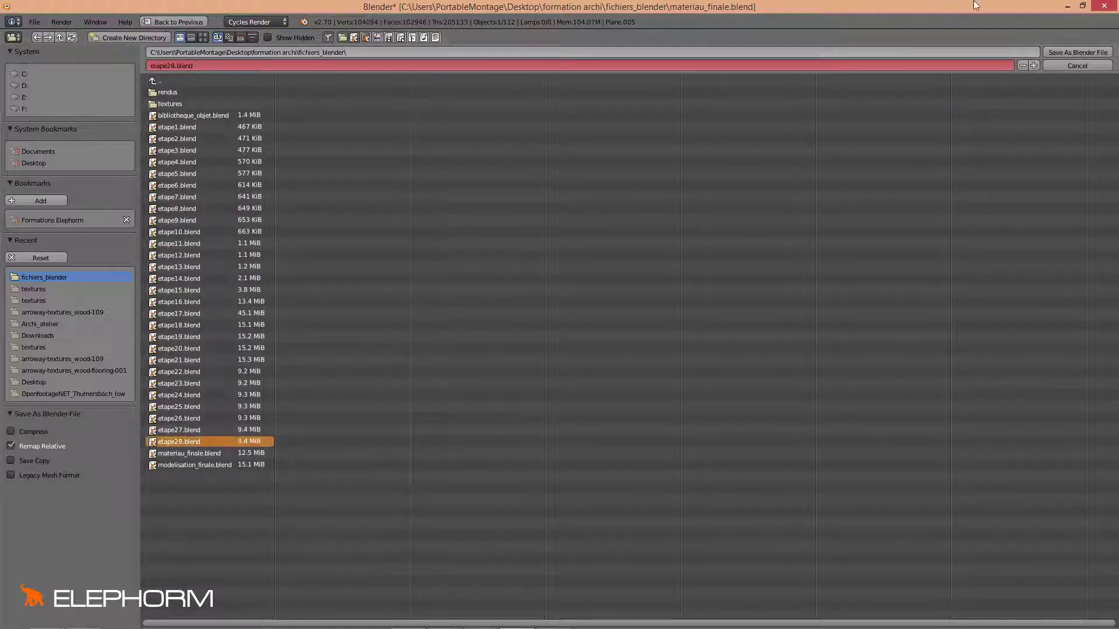
click(1034, 64)
click(1056, 57)
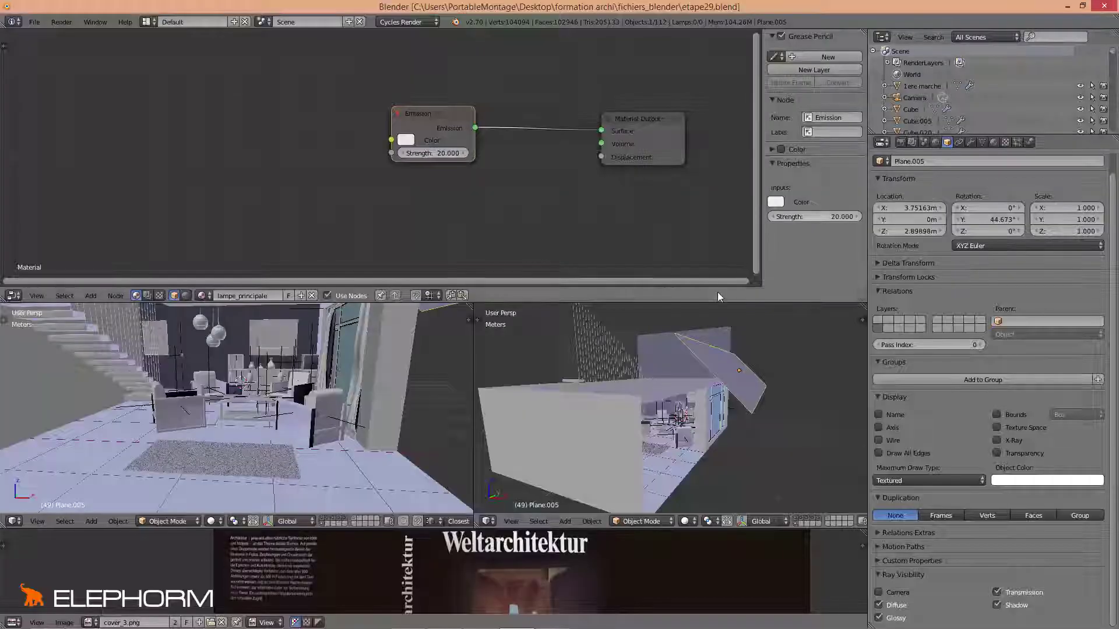
middle_drag(620, 415, 659, 411)
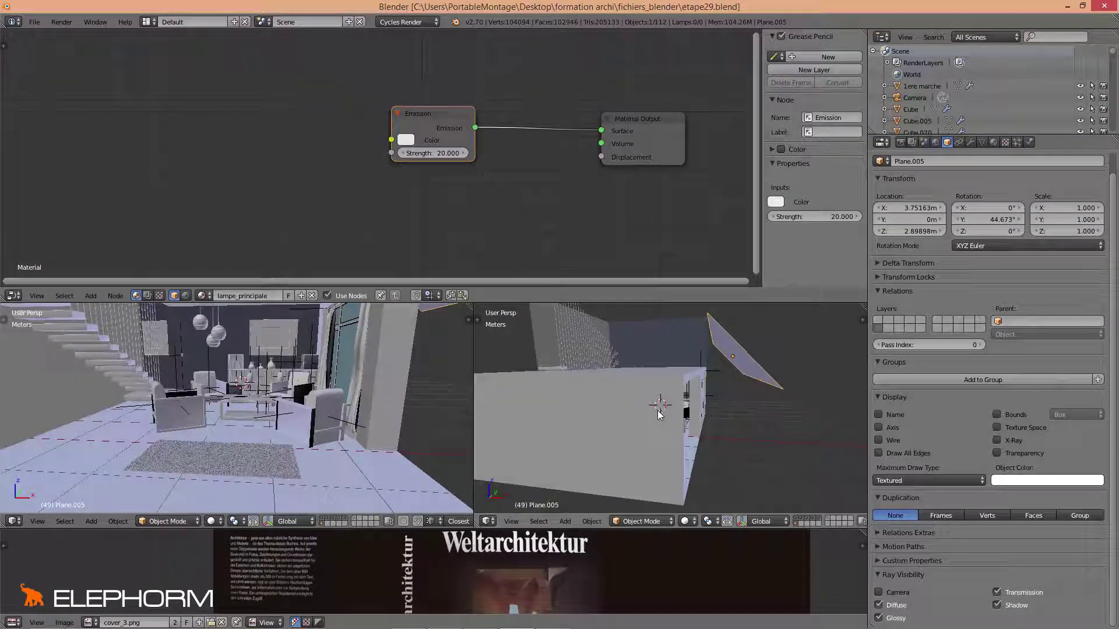